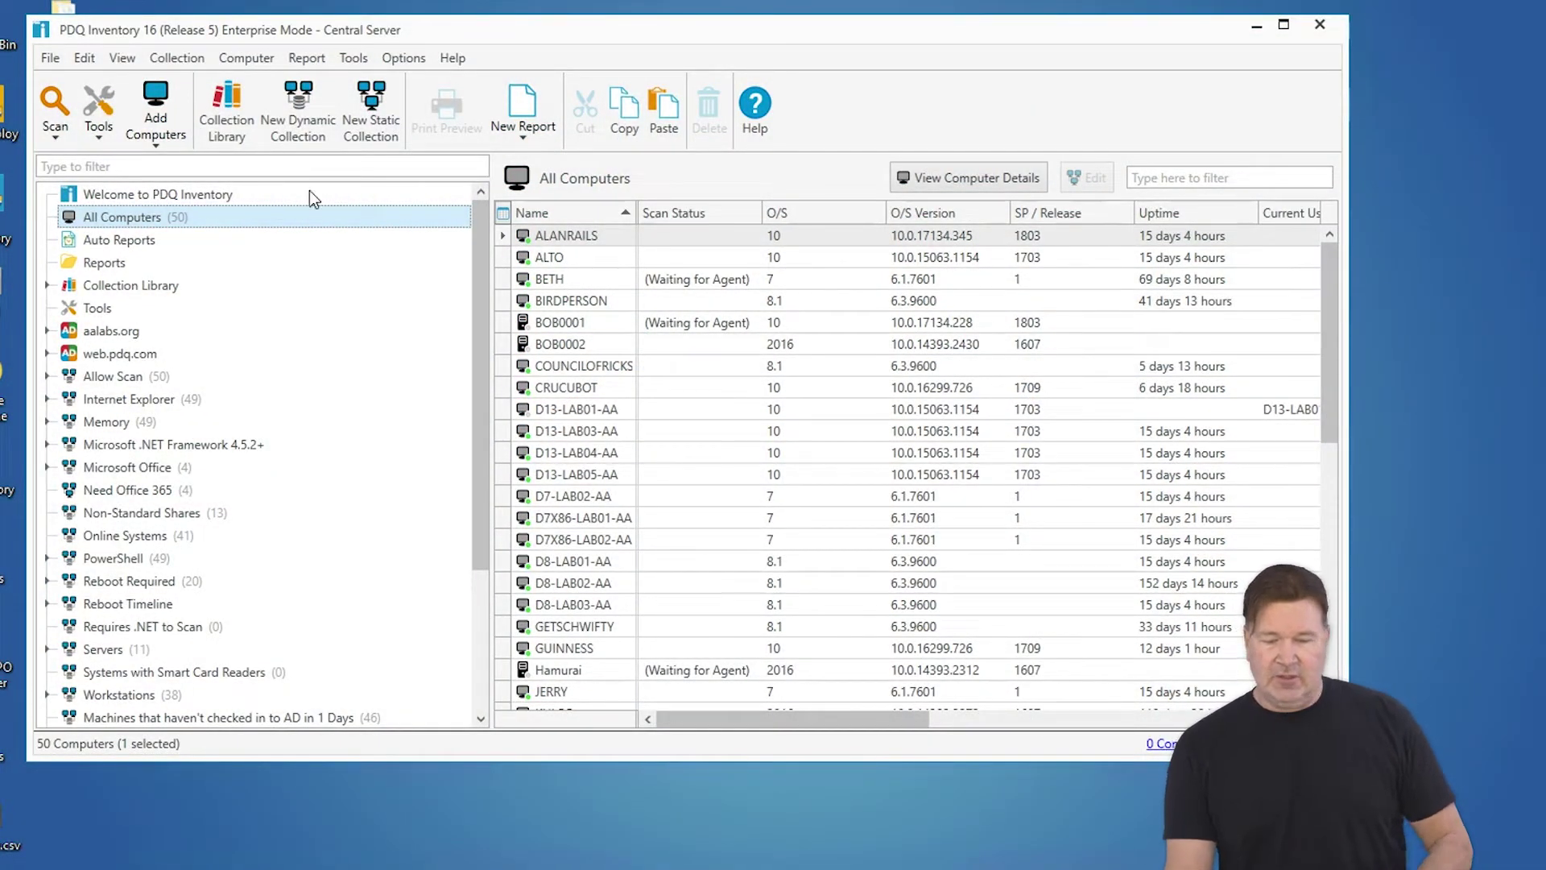
# Step: Run the Applications report on All Computers to list every installed application
pyautogui.click(317, 59)
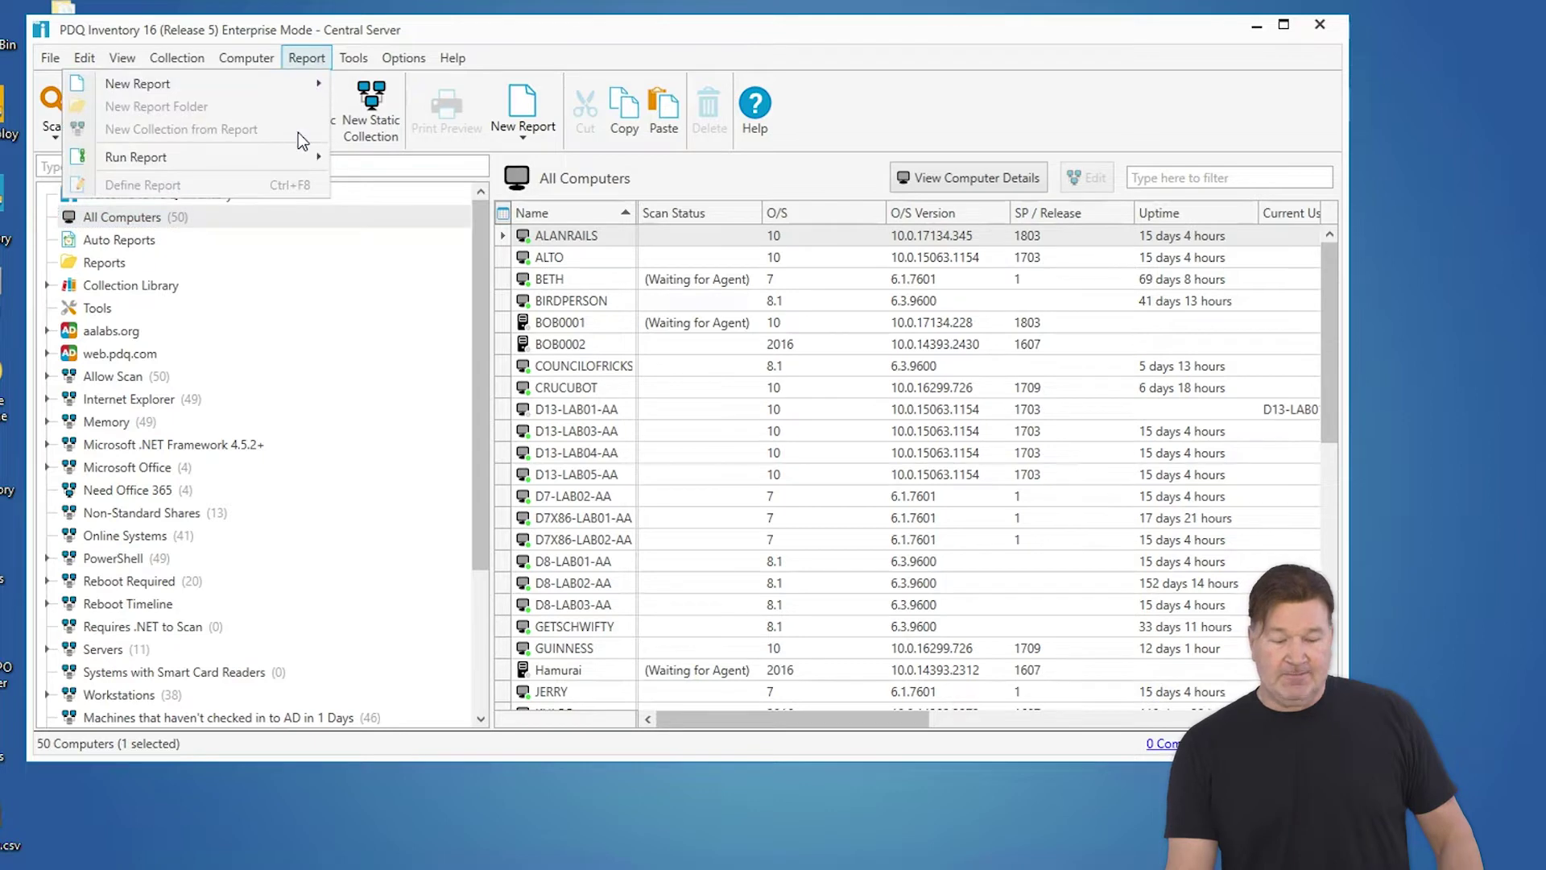
pyautogui.moveTo(301, 153)
pyautogui.click(390, 182)
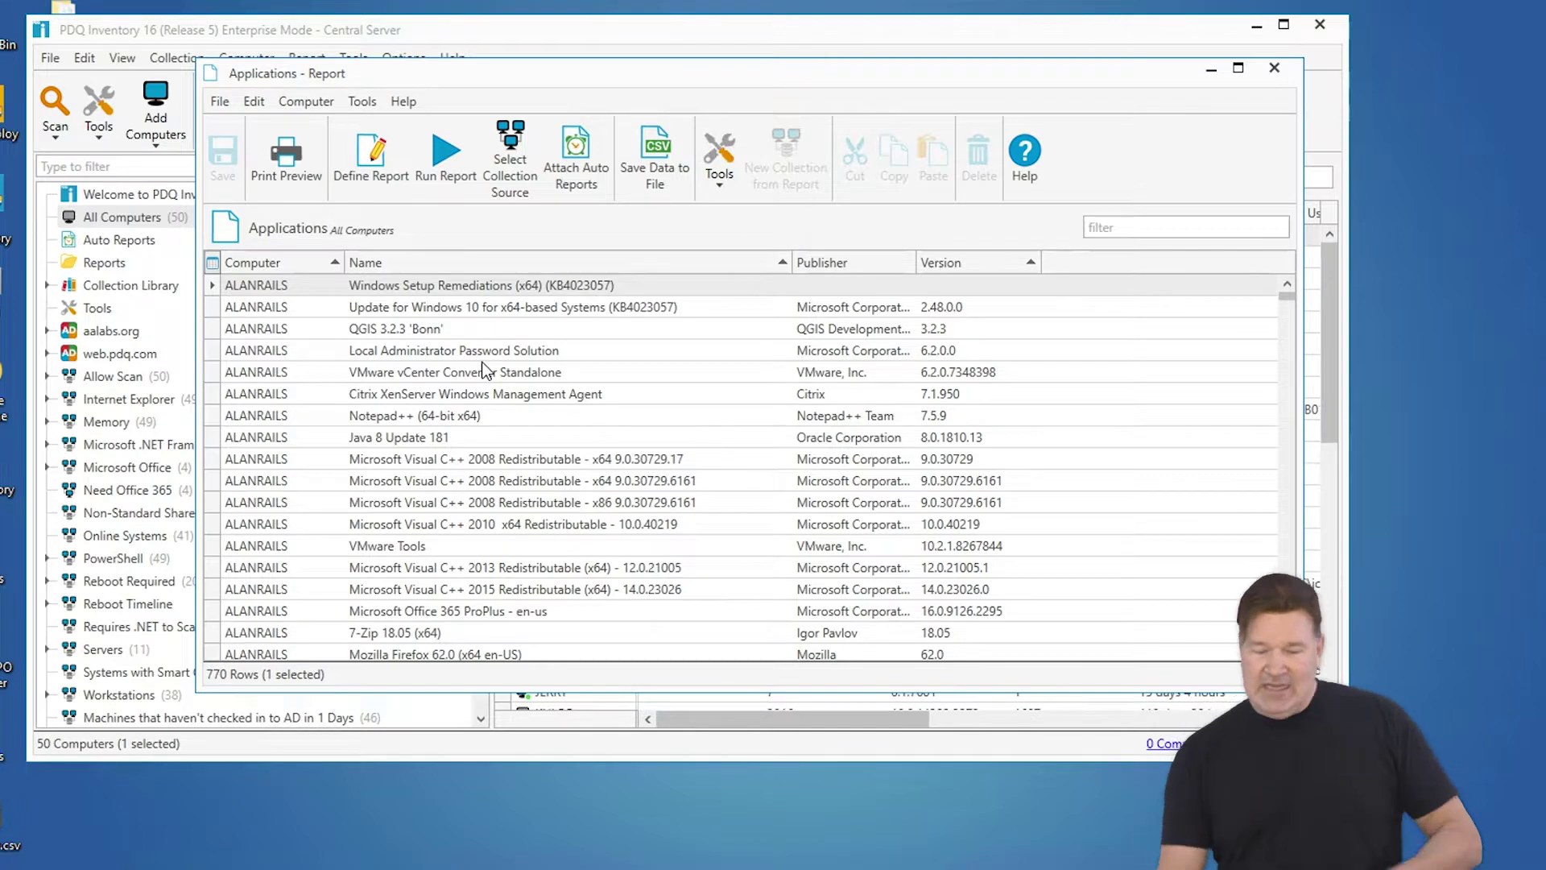
# Step: Group the report by Name and expand 7-Zip 18.05 (x64) to see its 28 computers
pyautogui.rightClick(458, 261)
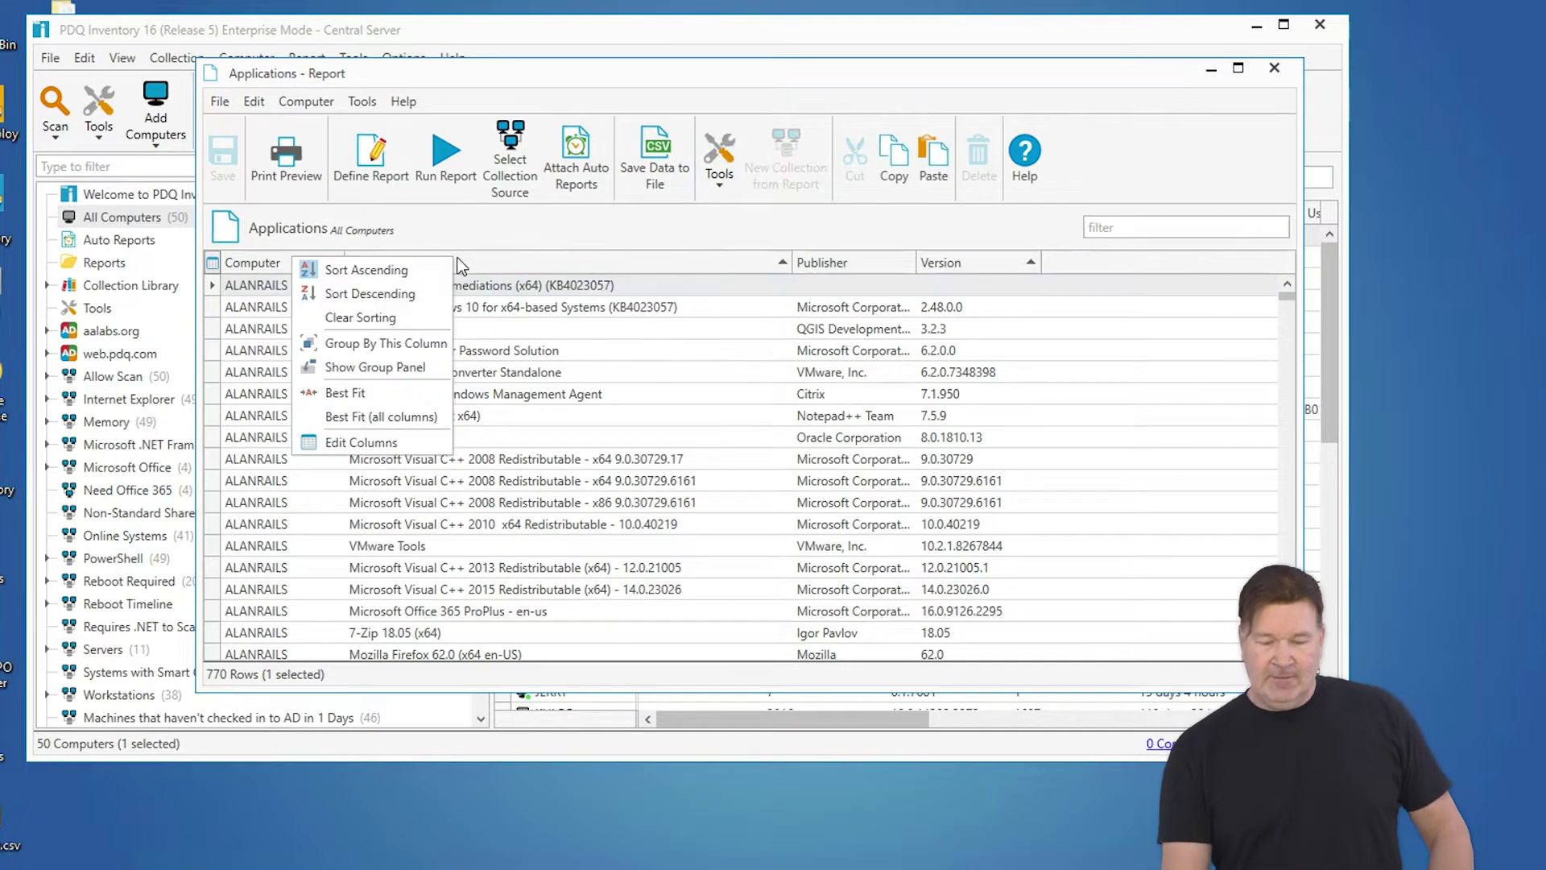
pyautogui.click(410, 344)
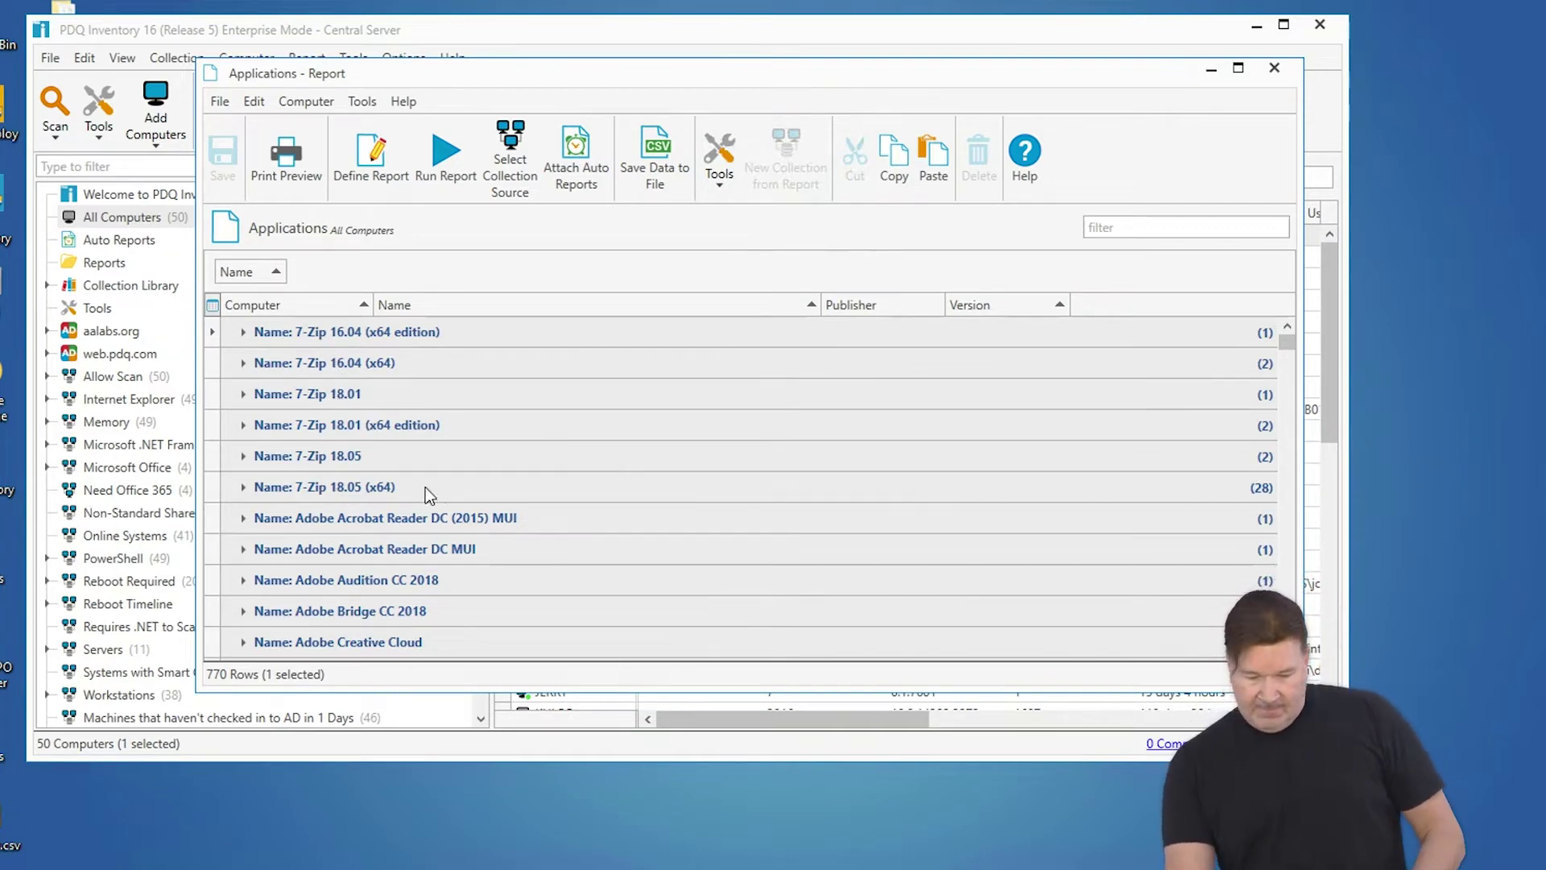
pyautogui.click(245, 490)
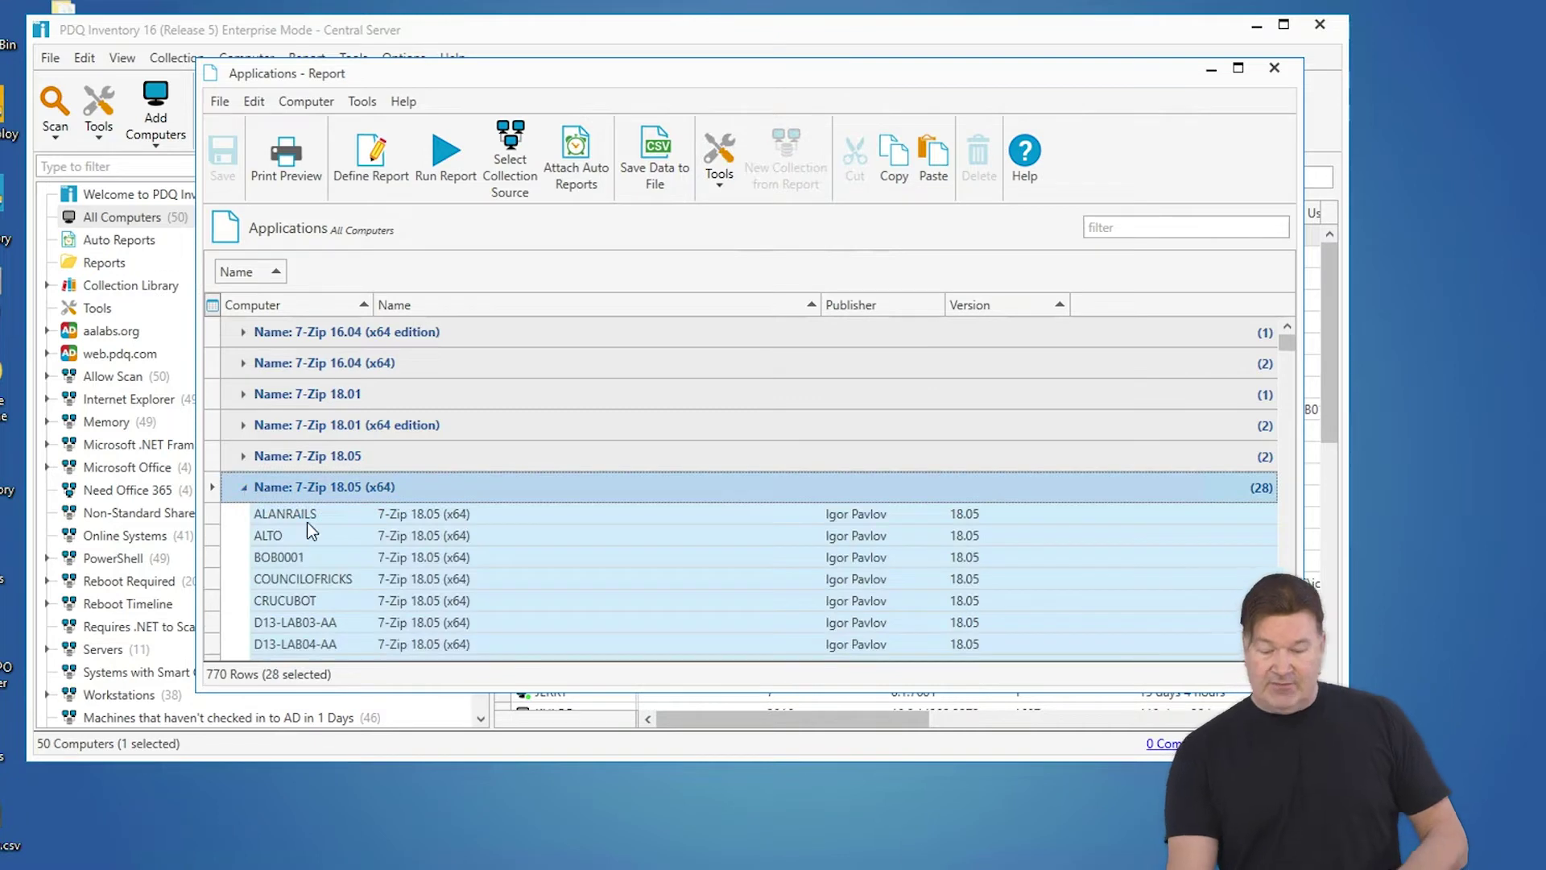
pyautogui.scroll(-2, 411, 519)
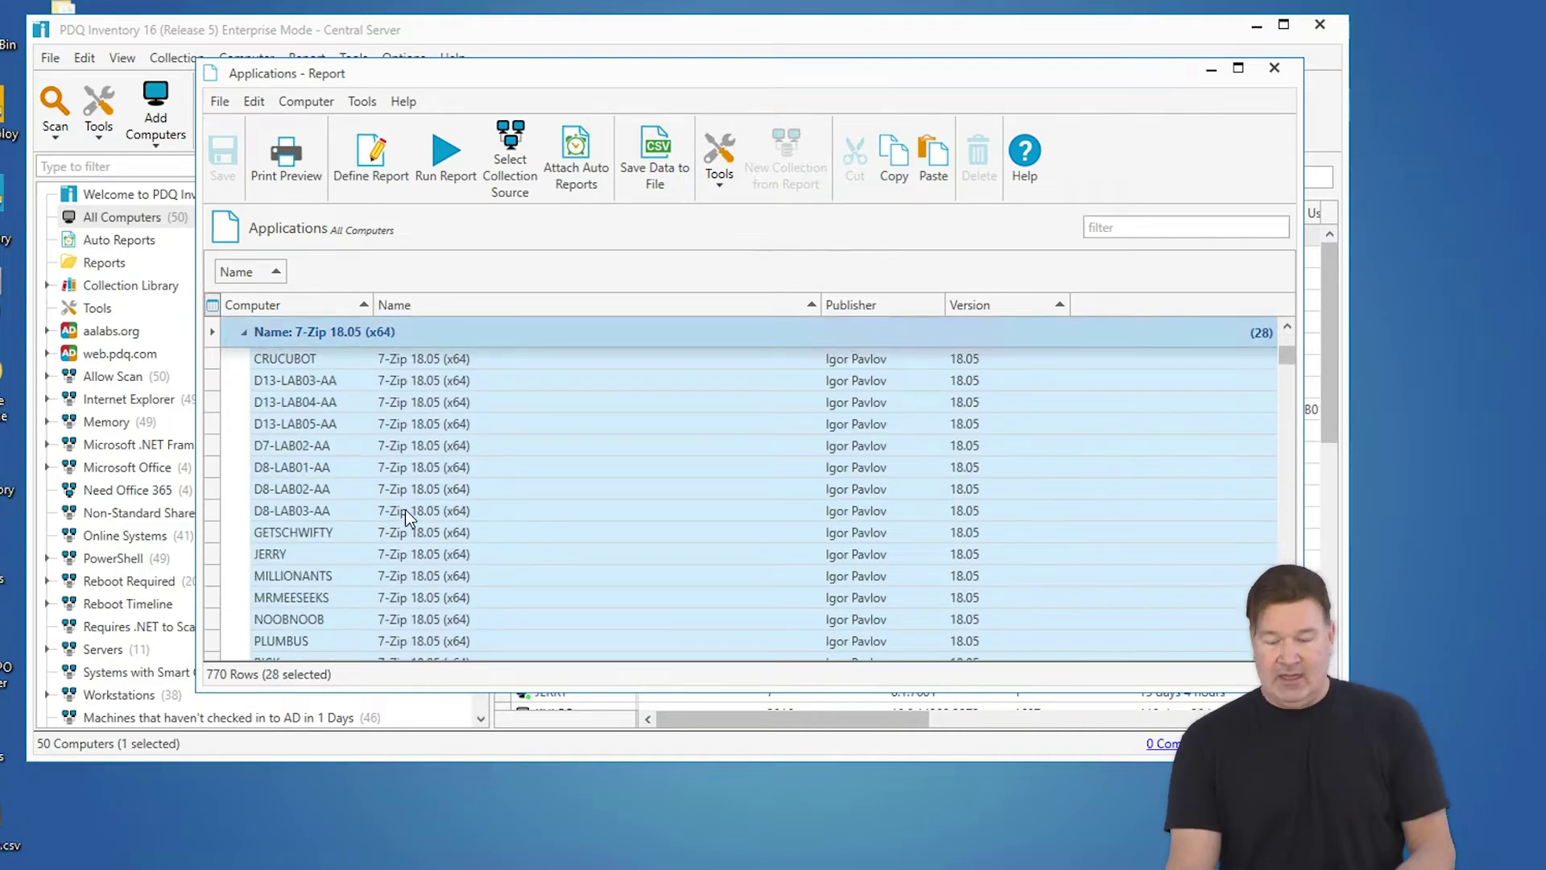
pyautogui.scroll(-2, 404, 508)
pyautogui.scroll(-2, 410, 516)
pyautogui.scroll(7, 409, 511)
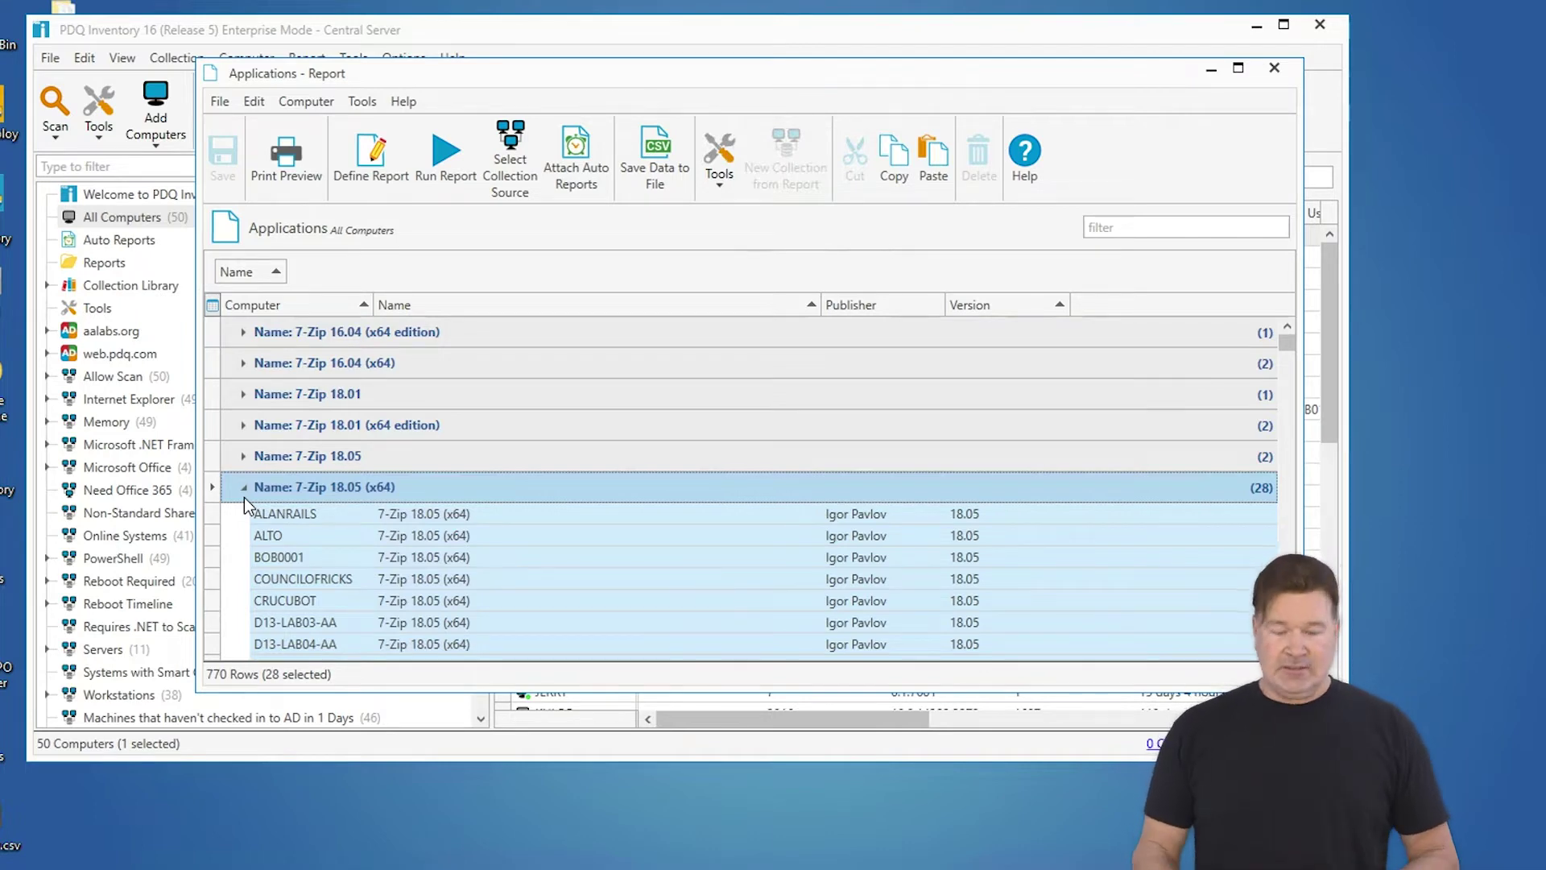
# Step: Filter the report for 'coupon', clear the filter, and close the Applications report
pyautogui.click(1142, 228)
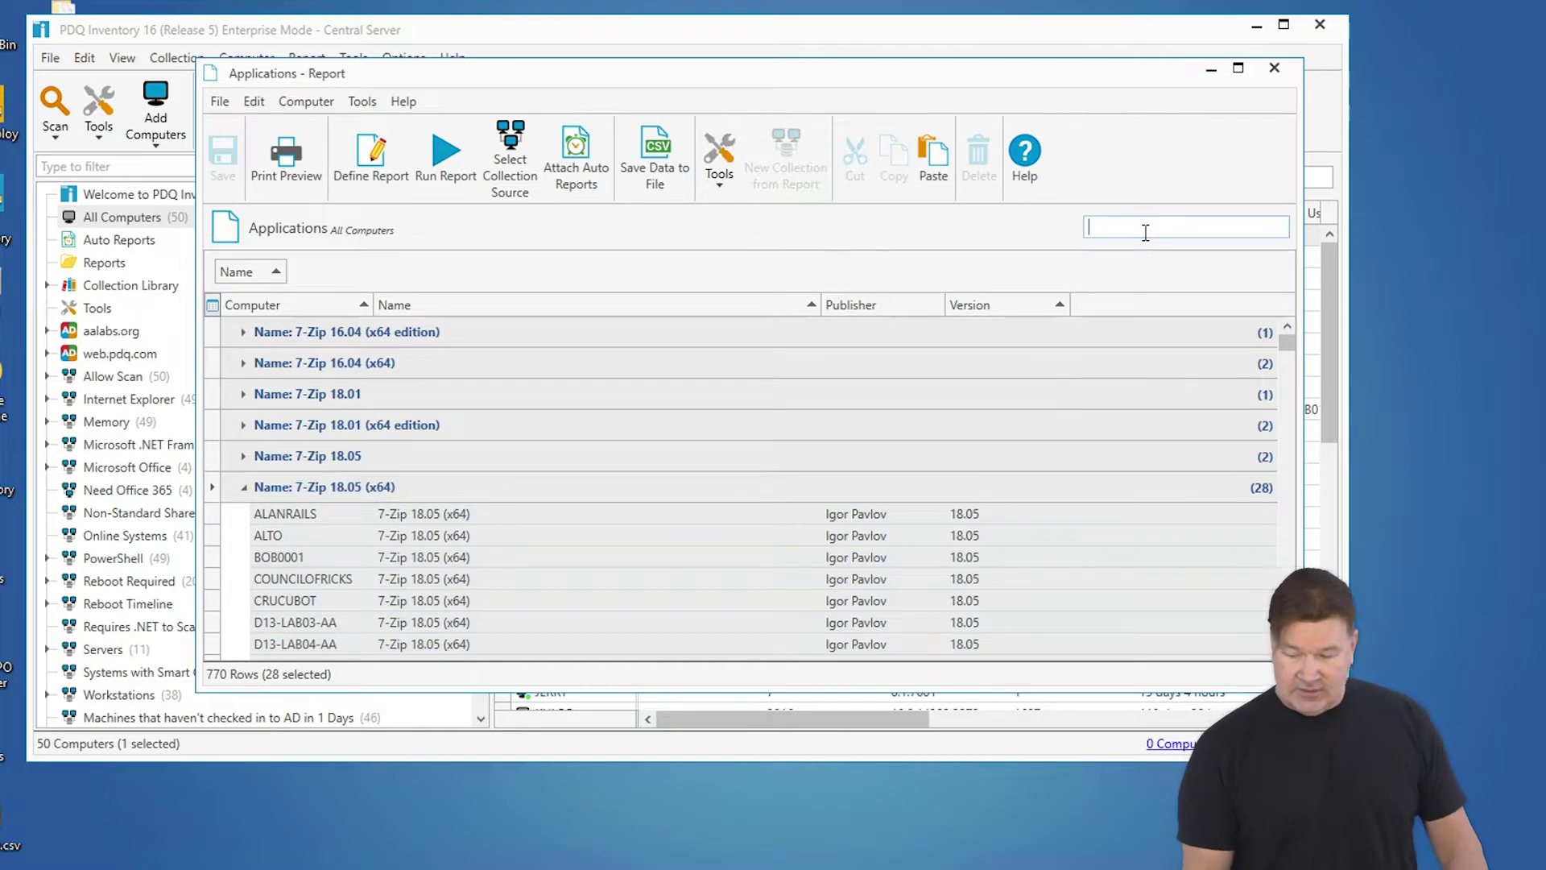
pyautogui.write('coupon')
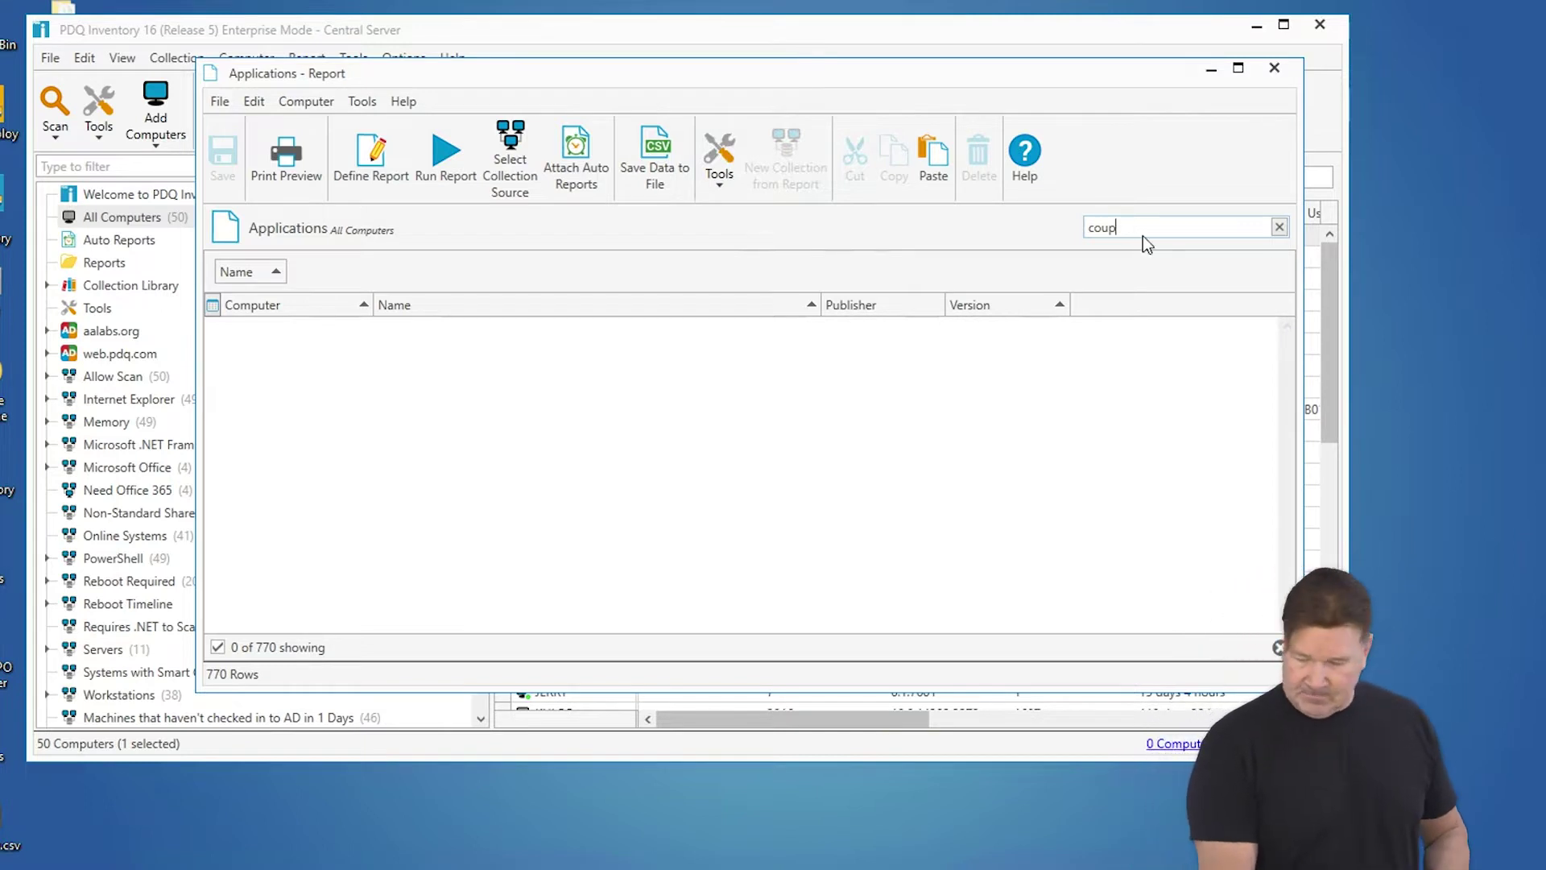
pyautogui.press('BackSpace')
pyautogui.press('BackSpace')
pyautogui.press('BackSpace')
pyautogui.press('BackSpace')
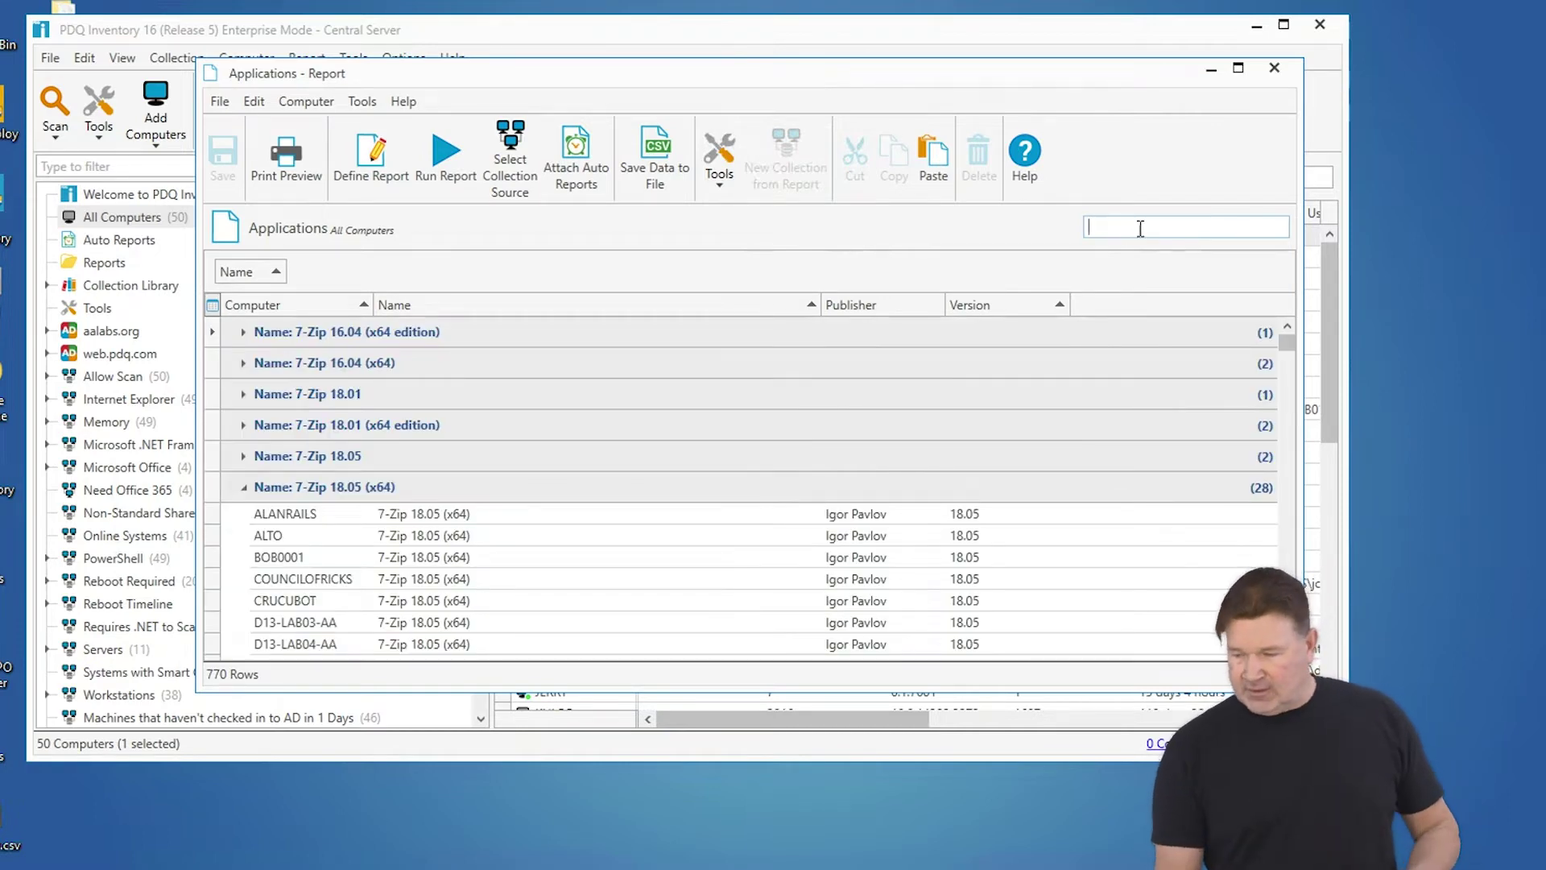
pyautogui.click(1274, 69)
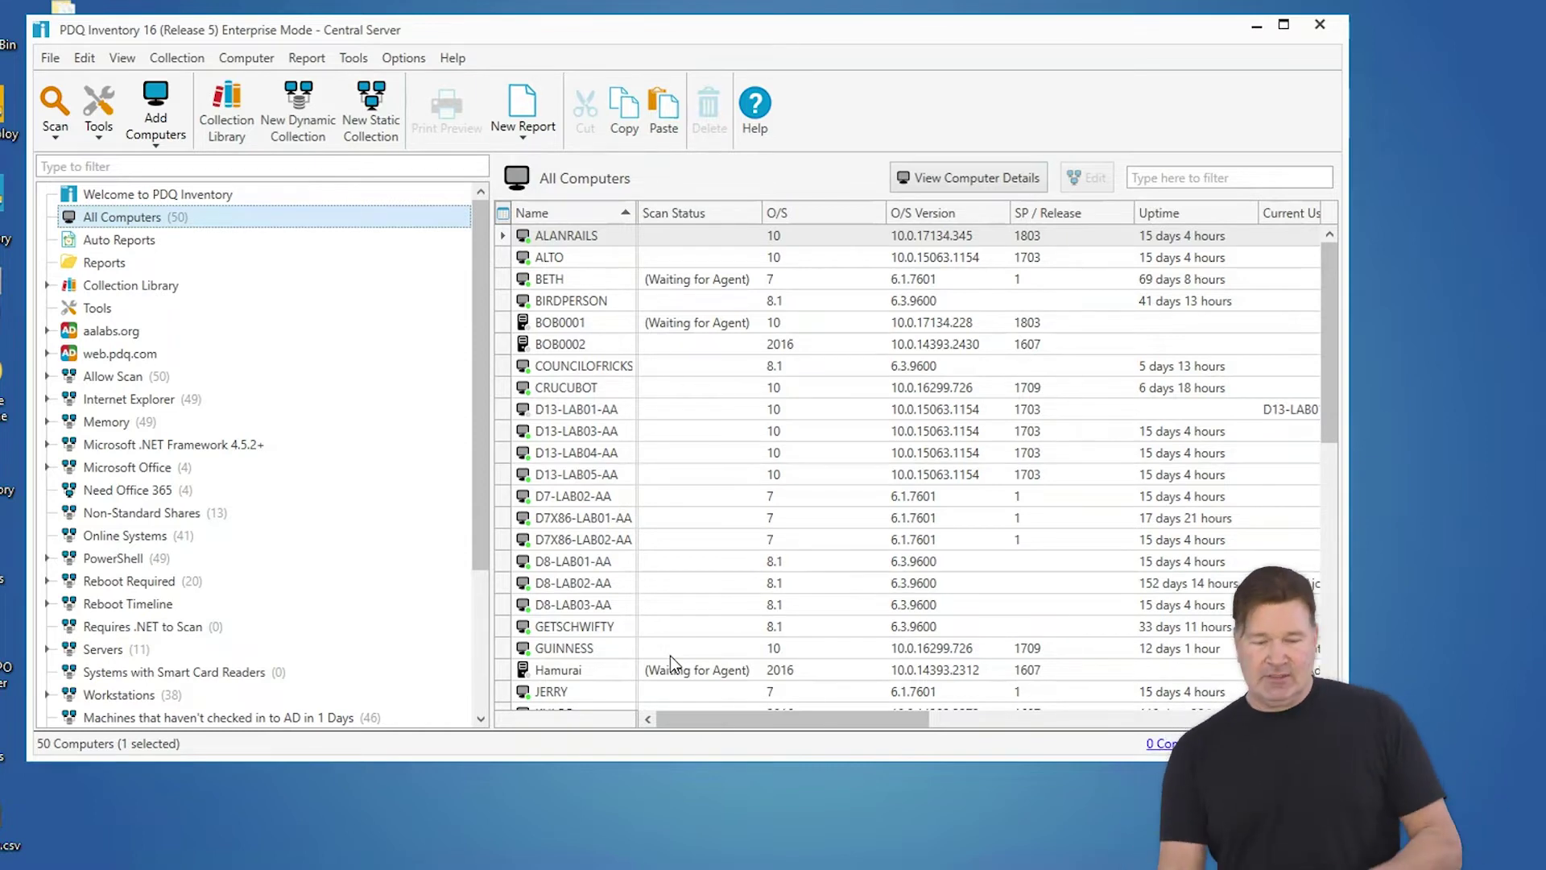
# Step: Create dynamic collection 'Uptime >14' with filter Uptime Greater Than 14 days
pyautogui.click(327, 126)
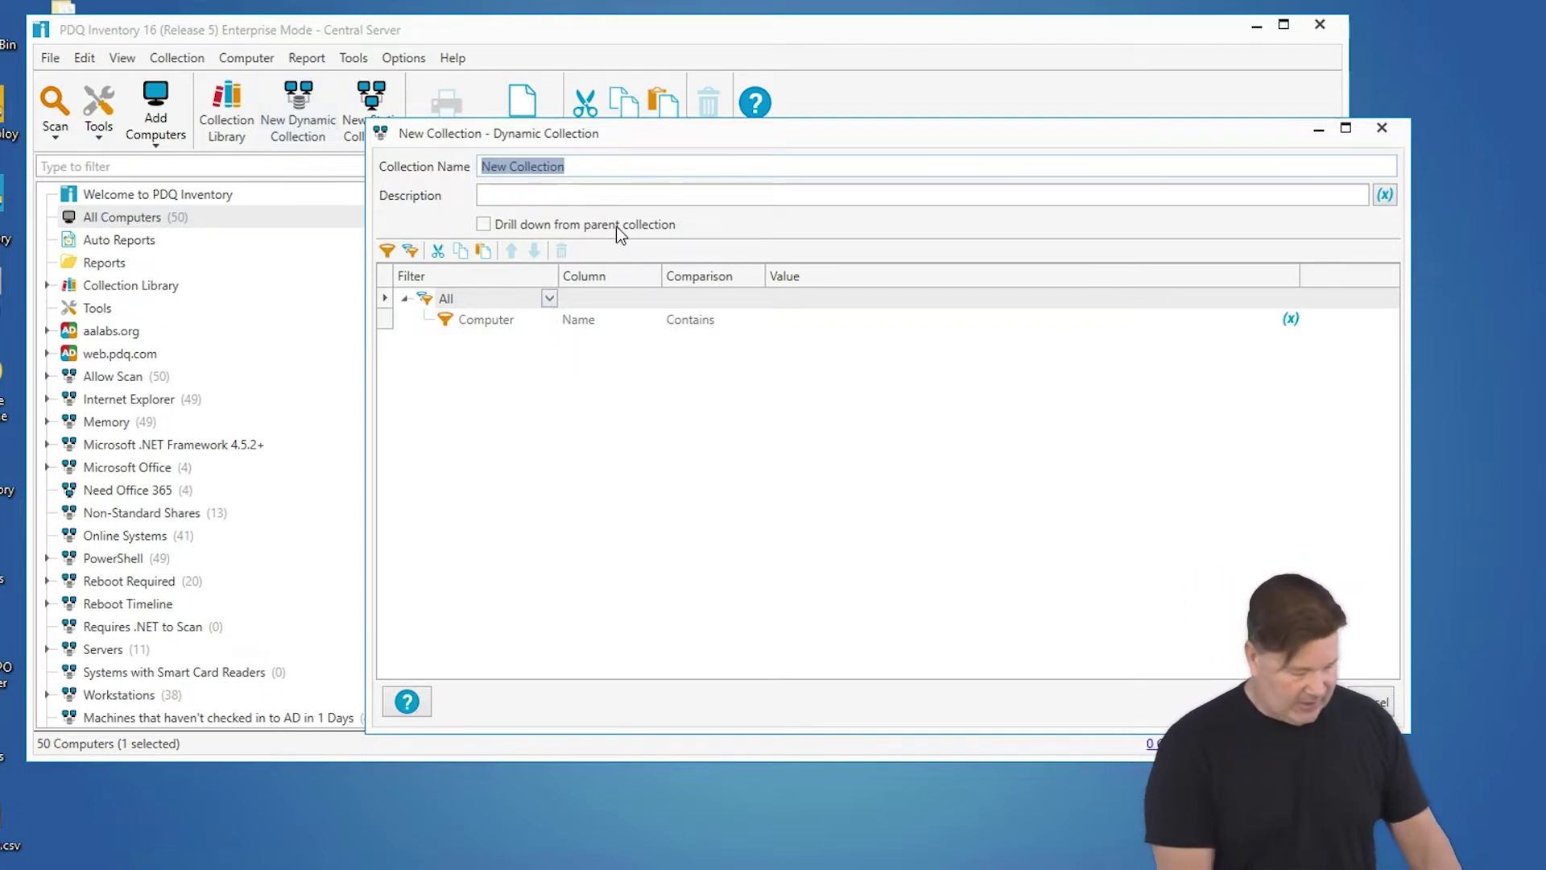
pyautogui.write('Uptime')
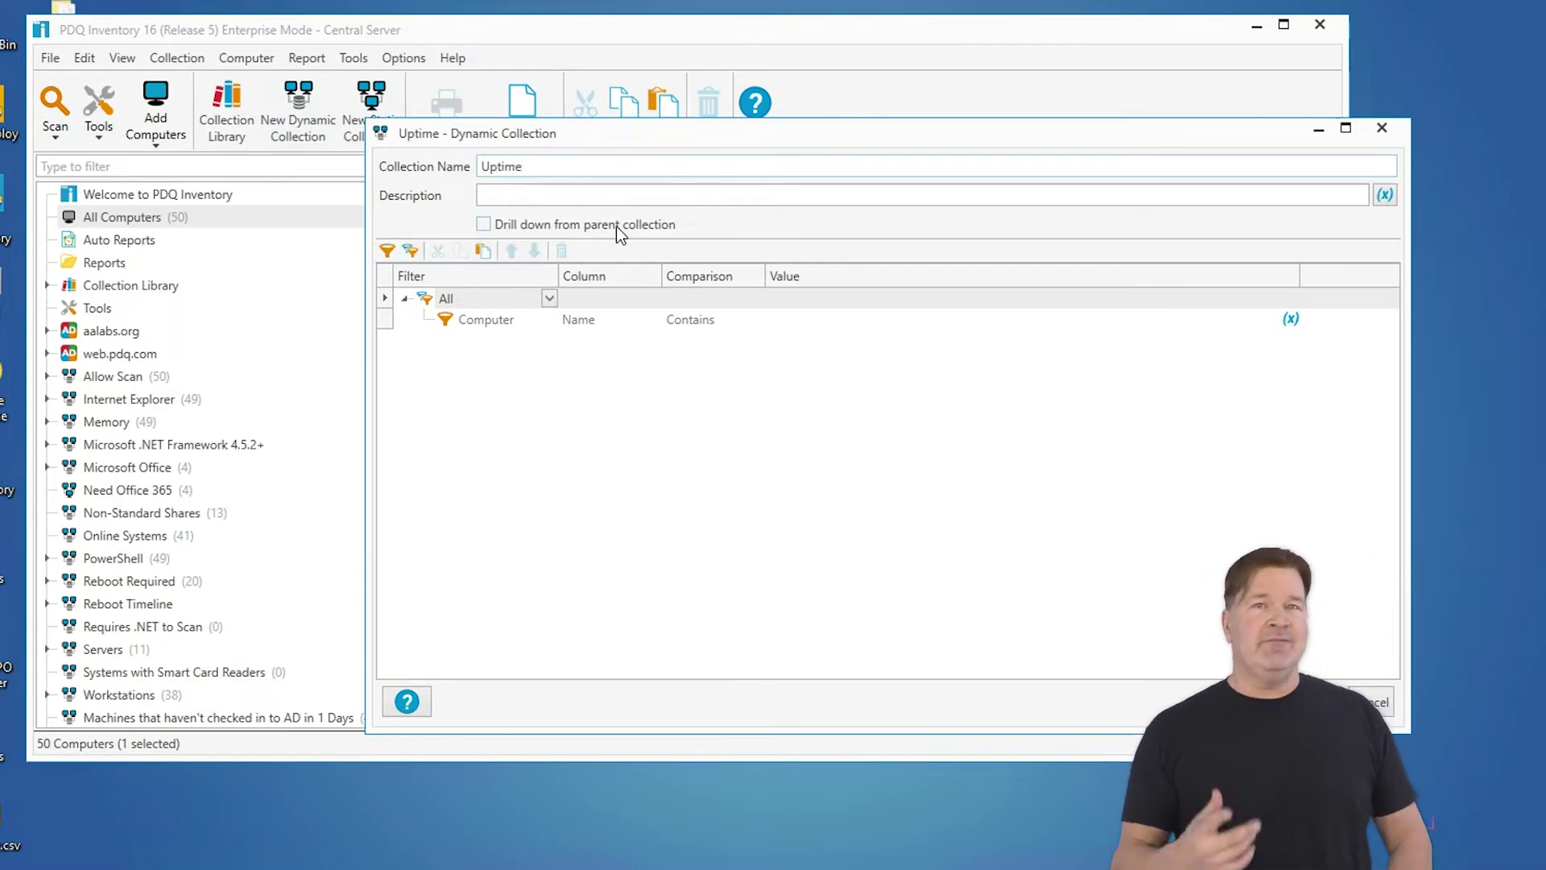
pyautogui.write(' >')
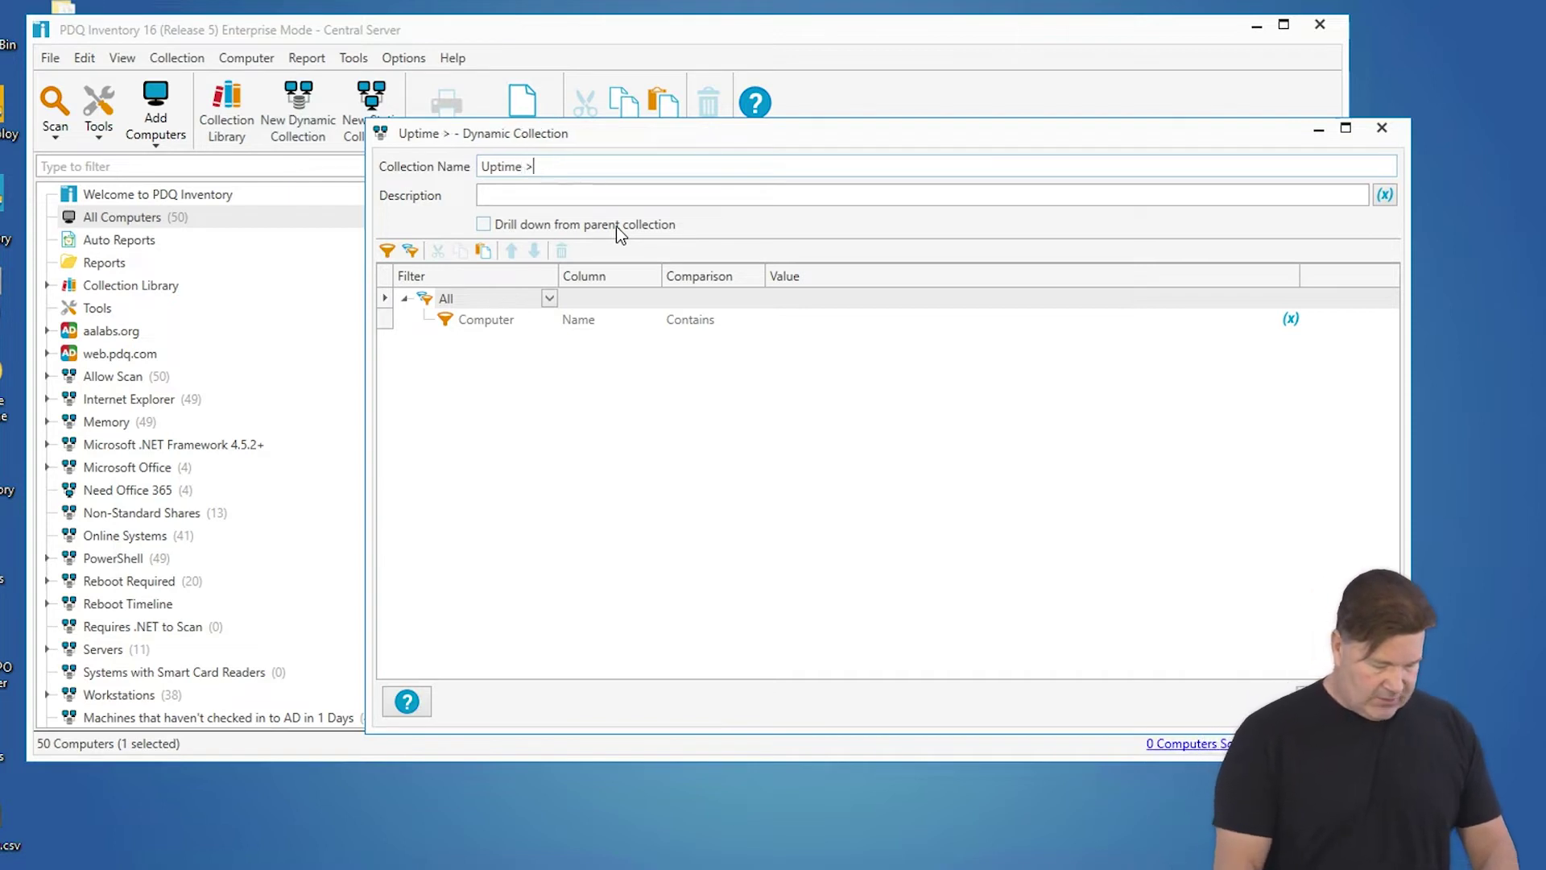
pyautogui.write('14')
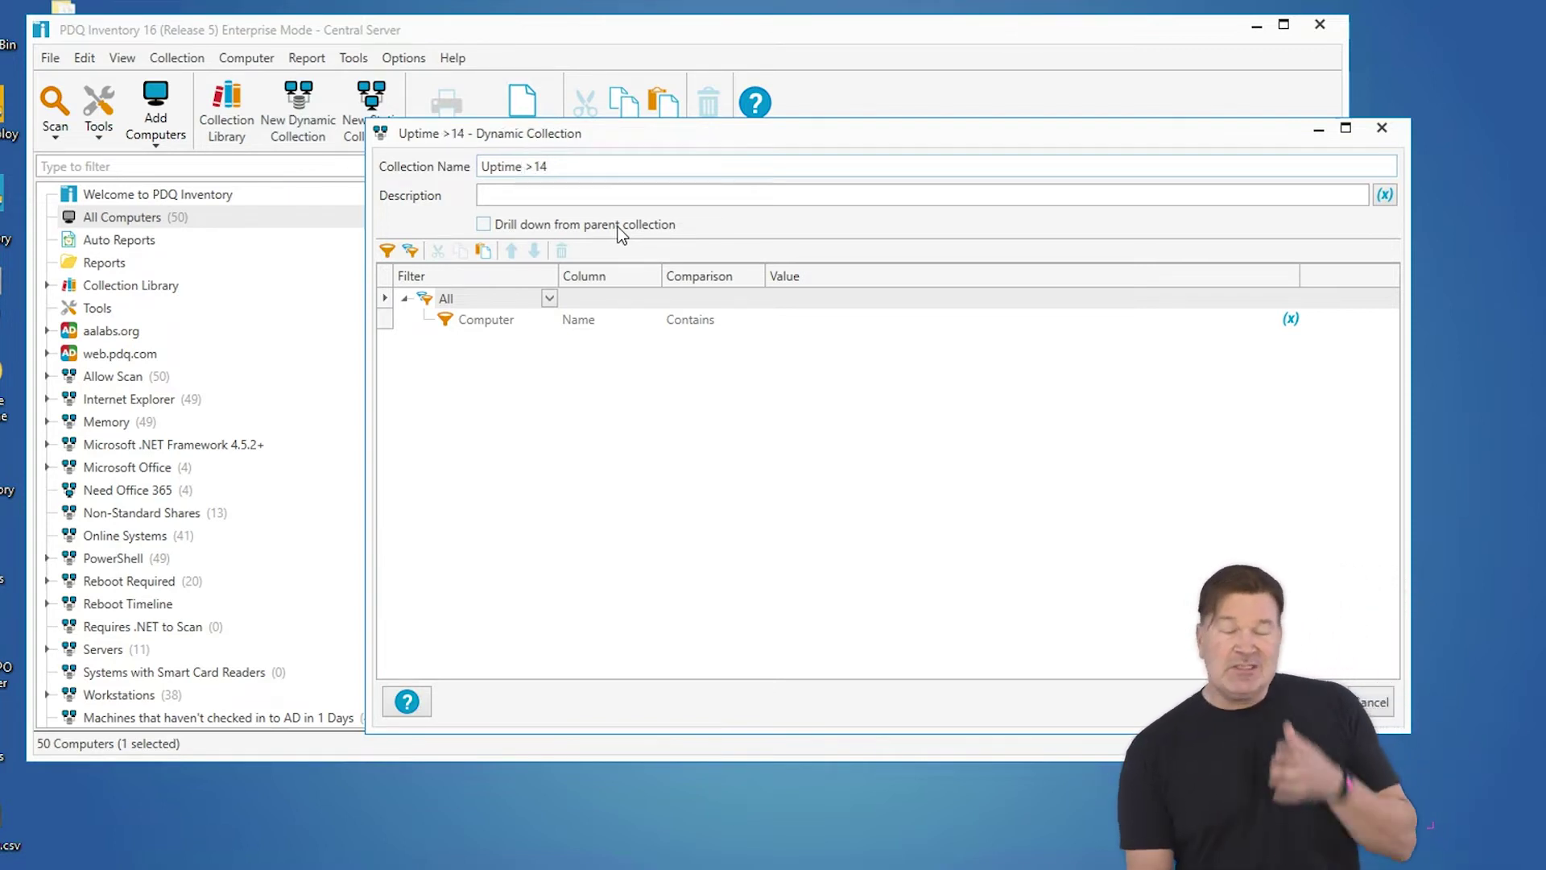
pyautogui.click(640, 320)
pyautogui.click(653, 319)
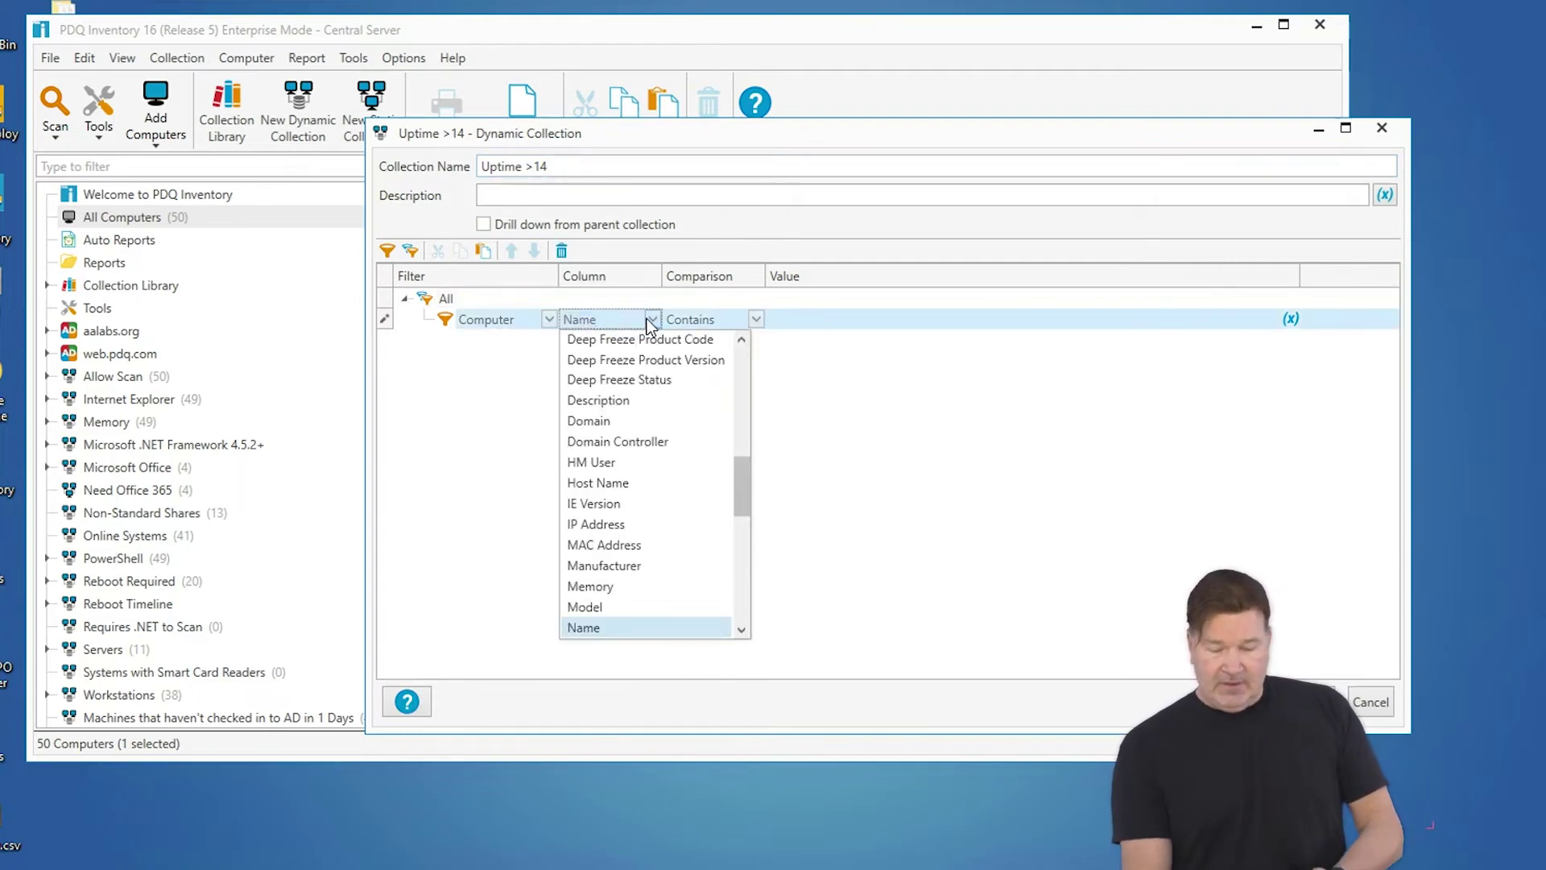
pyautogui.scroll(-4, 636, 409)
pyautogui.scroll(-4, 628, 416)
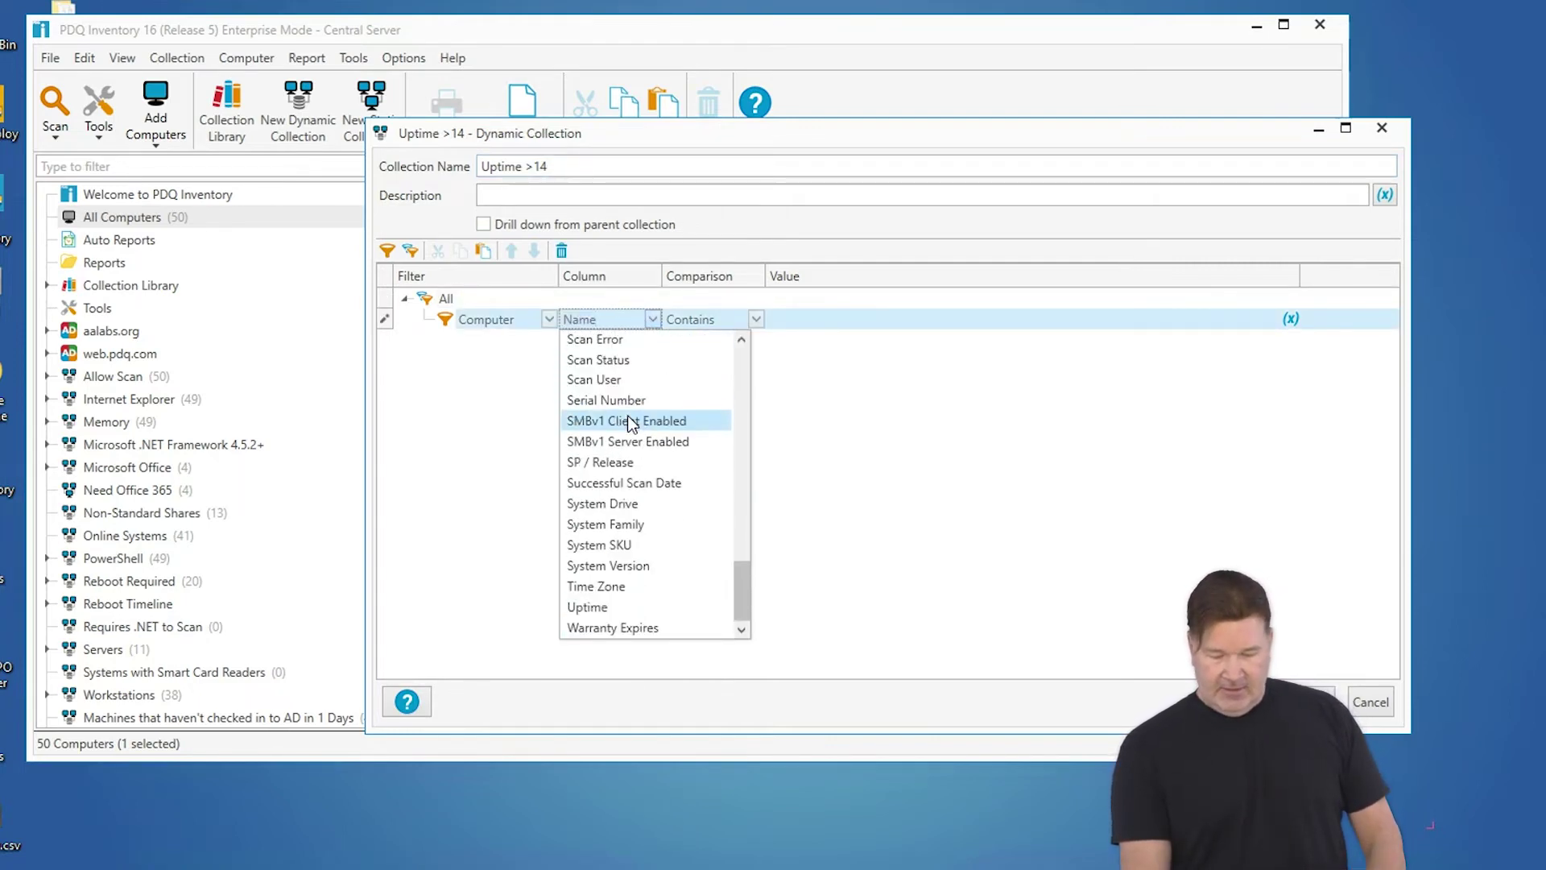
pyautogui.click(596, 612)
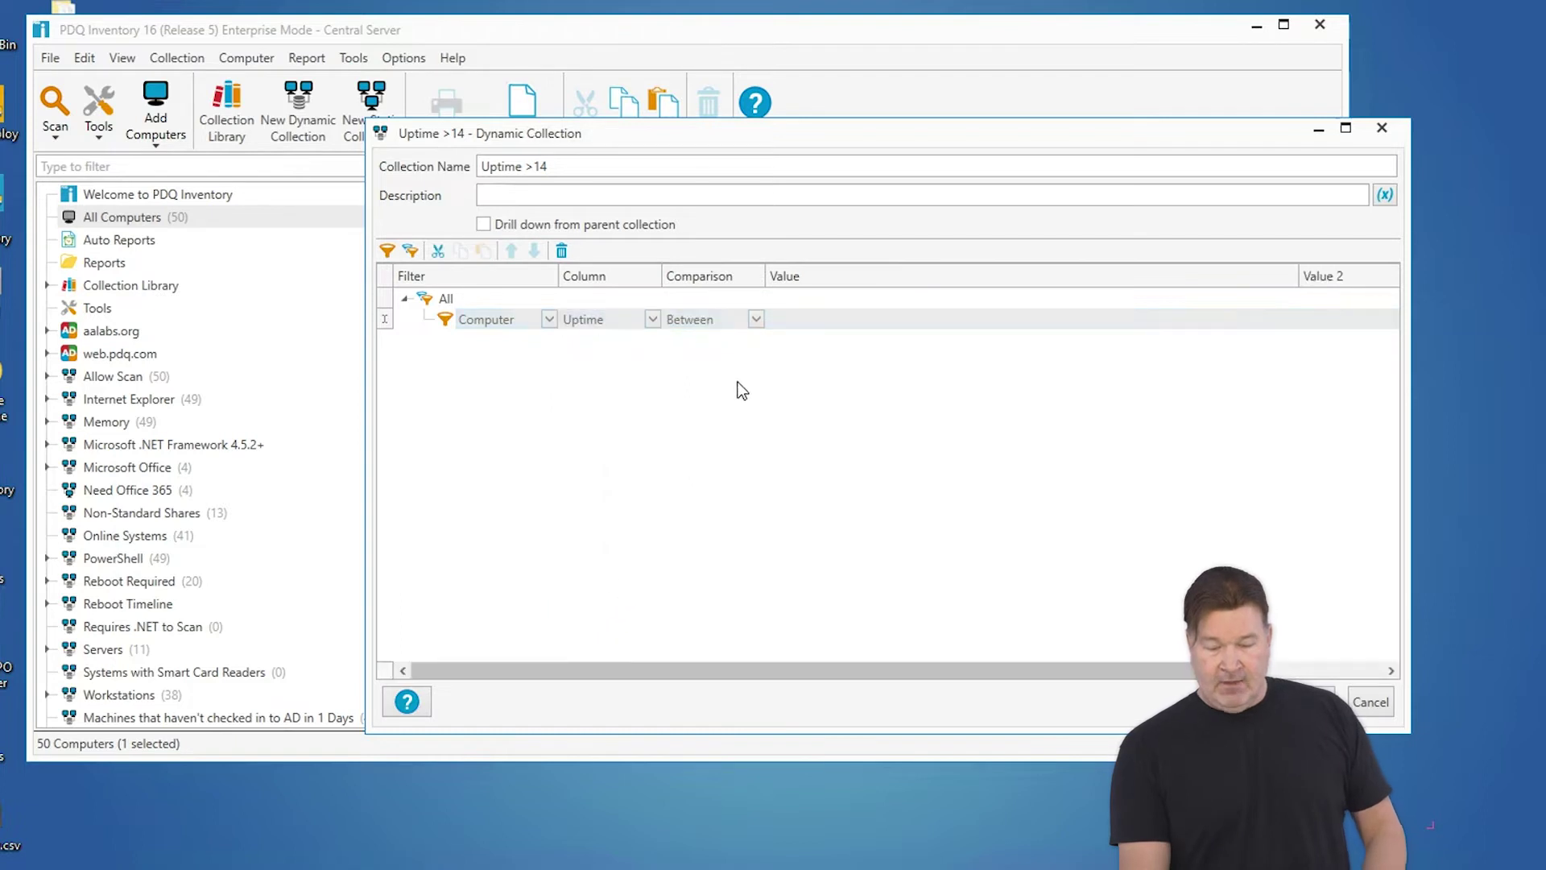
pyautogui.click(756, 320)
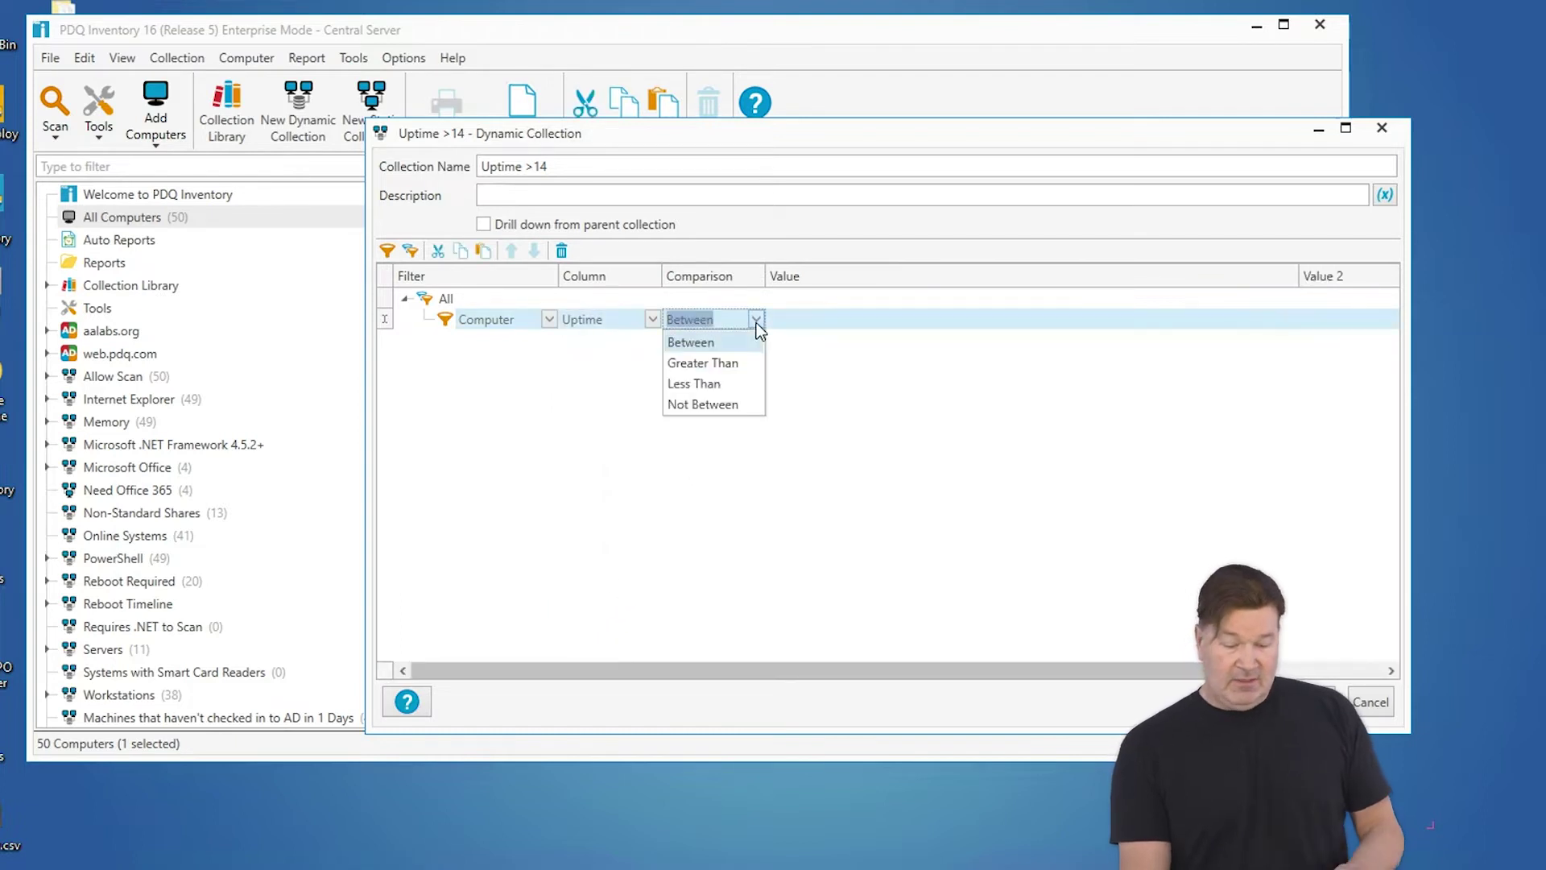
pyautogui.click(741, 366)
pyautogui.click(806, 327)
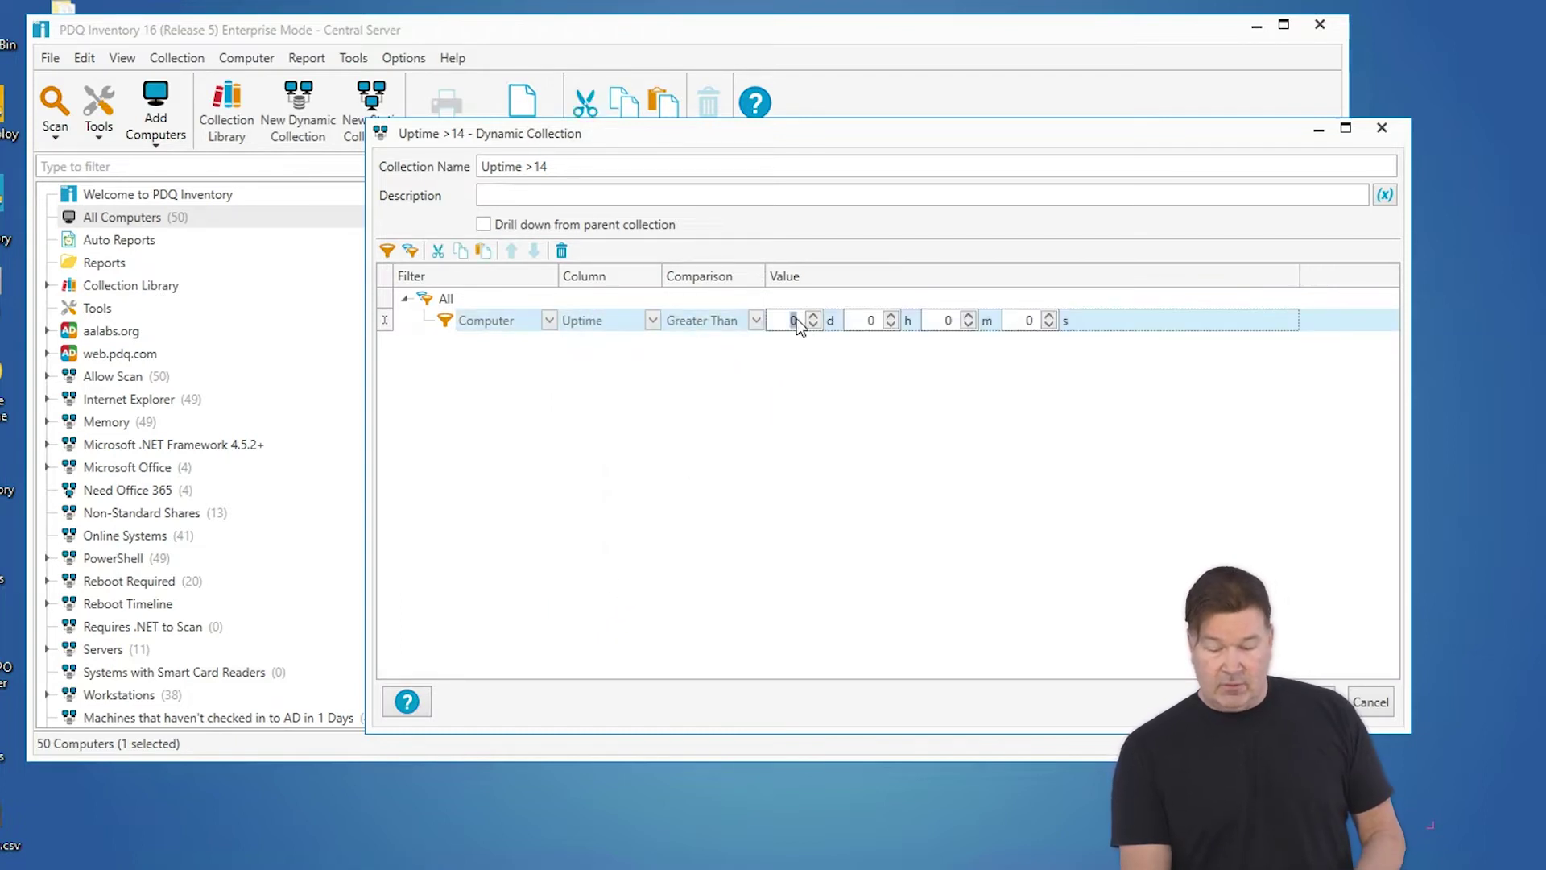
pyautogui.write('14')
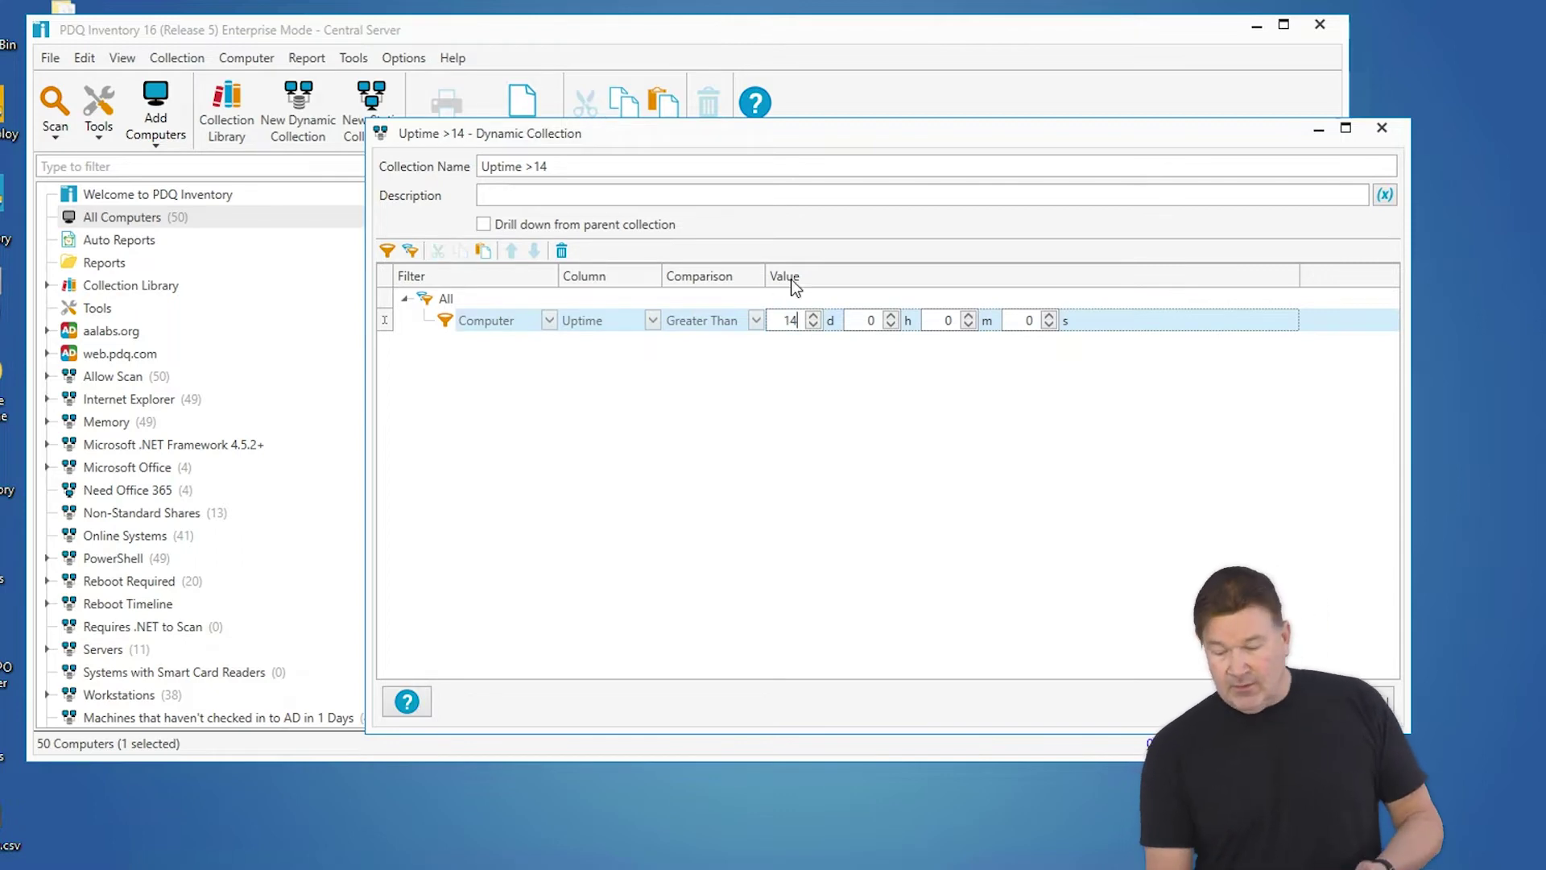
pyautogui.press('Return')
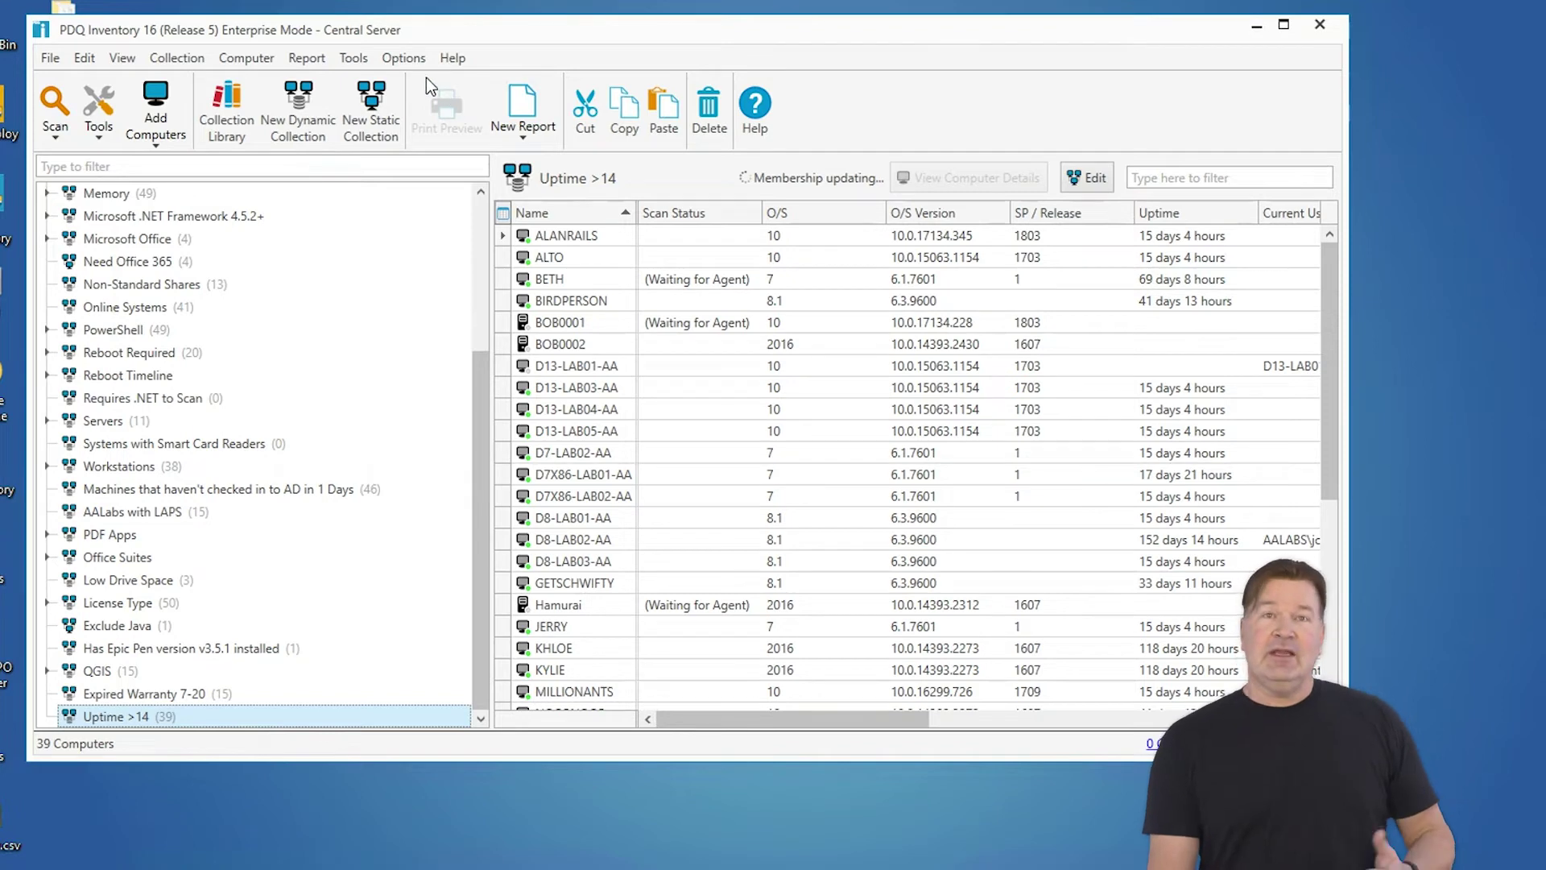
# Step: Create a scan profile named 'WMI - GPO', add a WMI scanner, and launch WMI Explorer
pyautogui.click(400, 59)
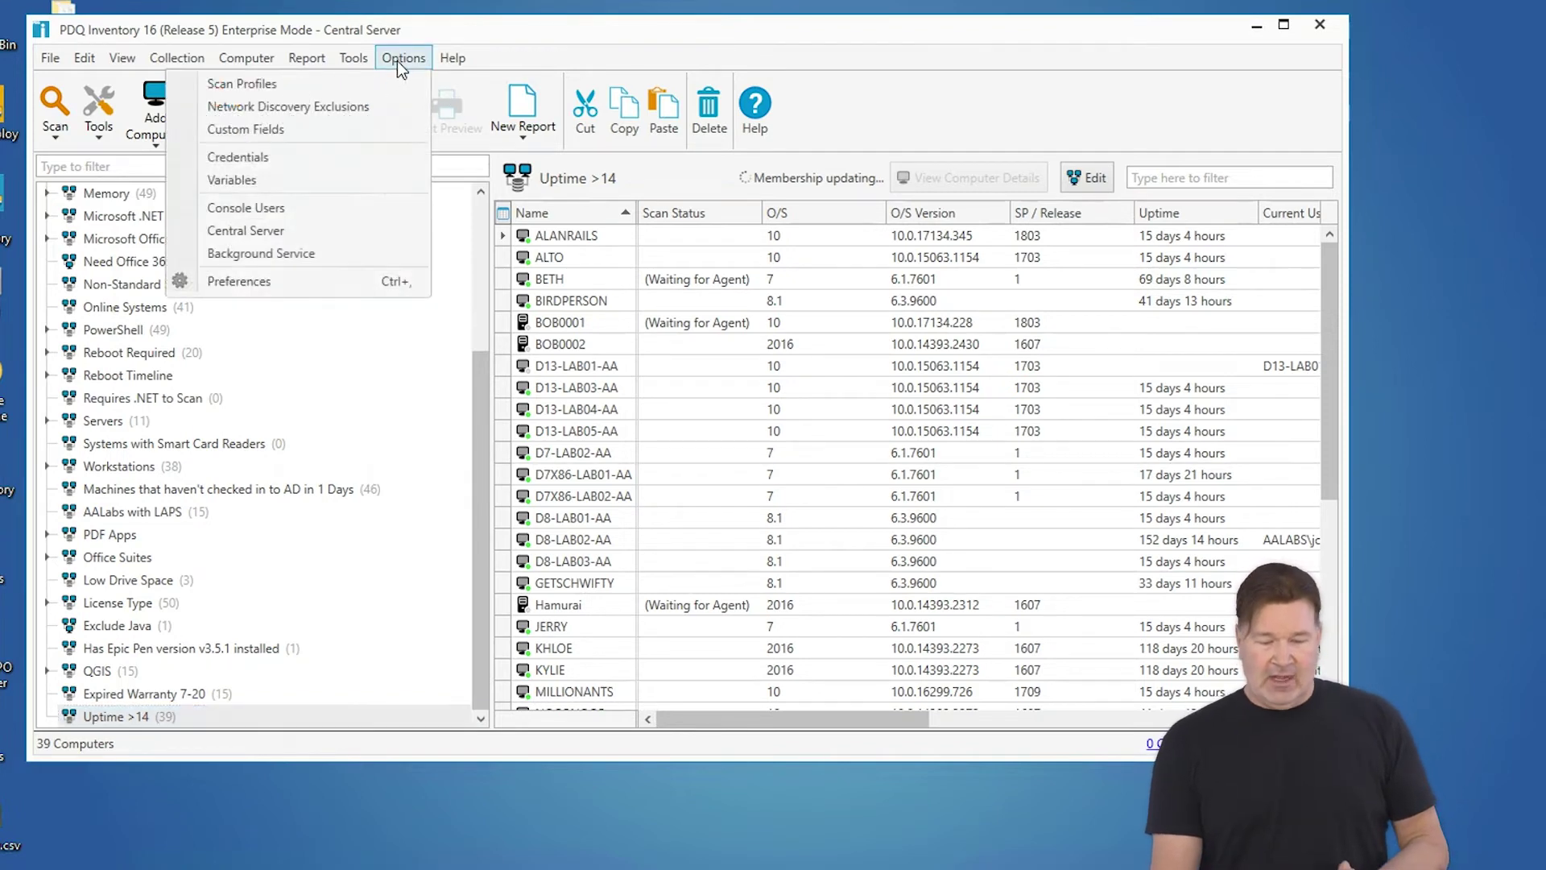
pyautogui.click(305, 84)
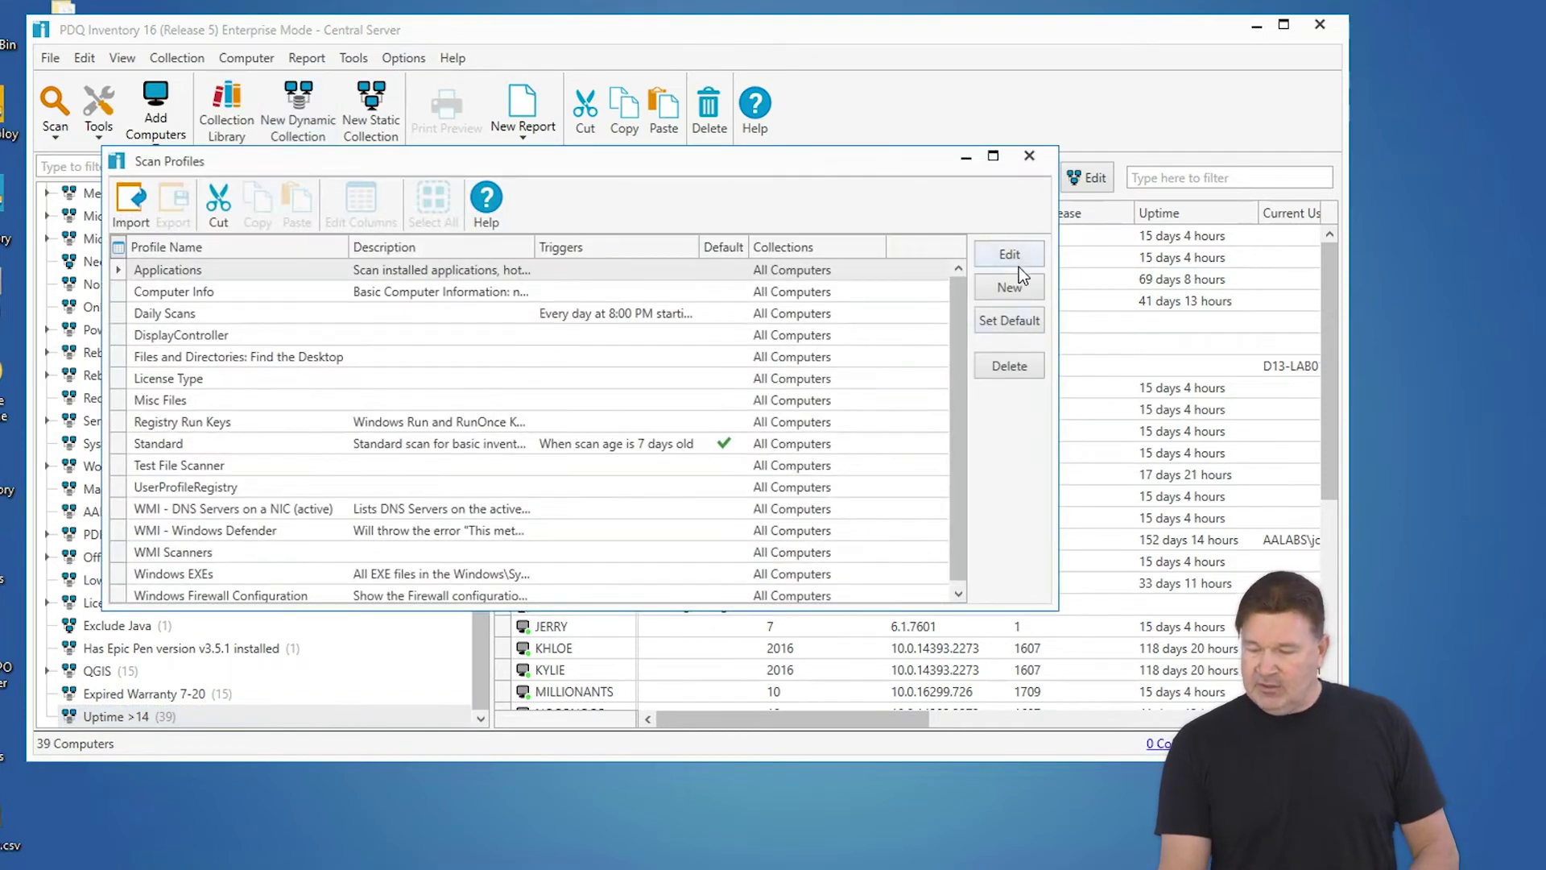
pyautogui.click(1008, 287)
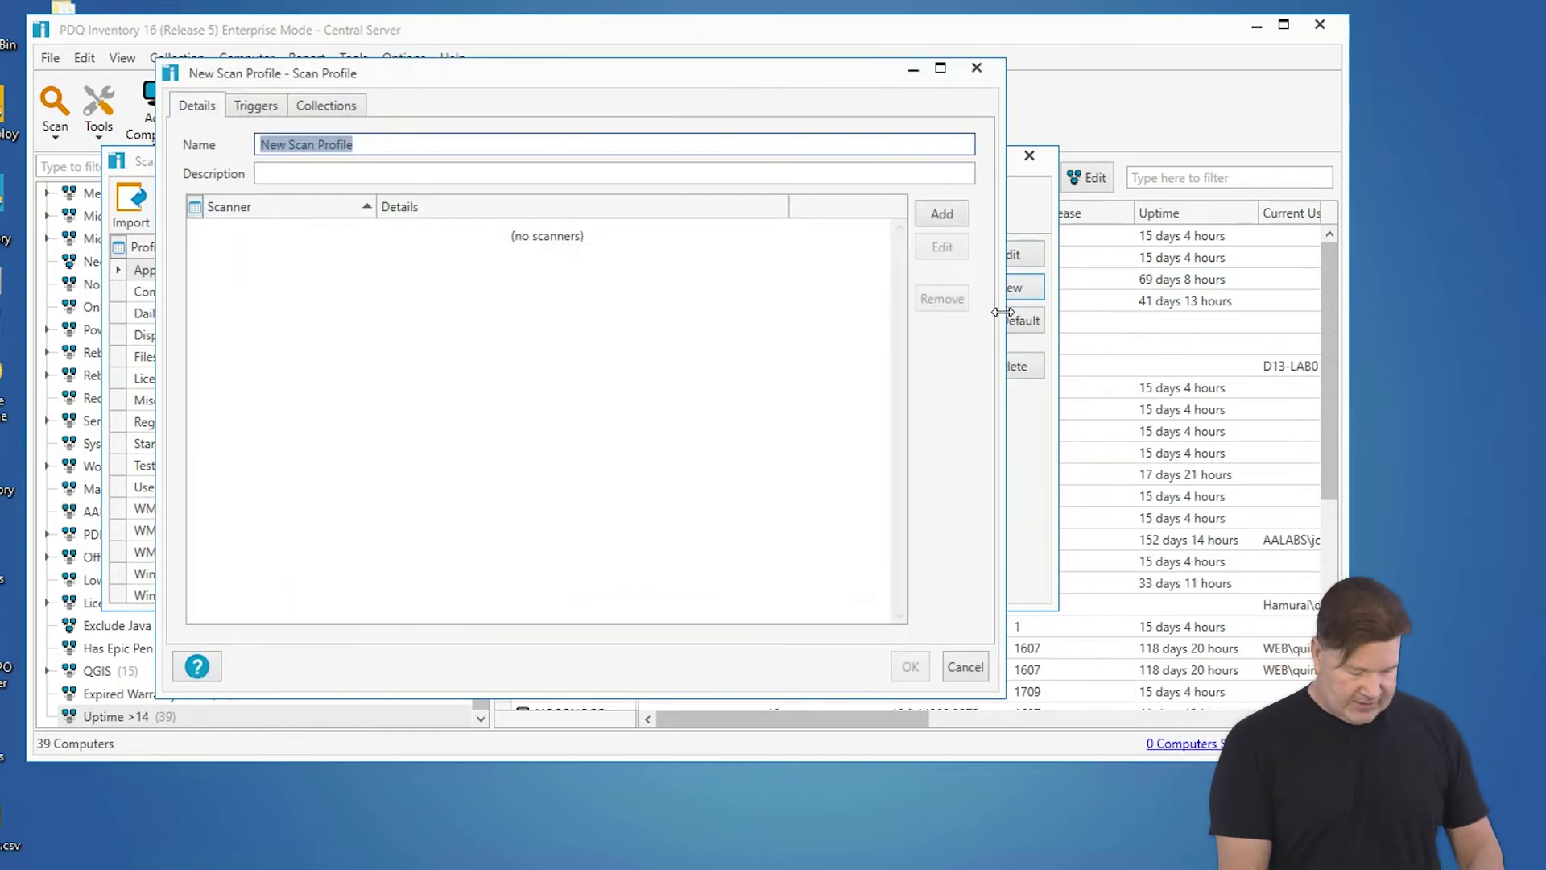
pyautogui.write('WMI')
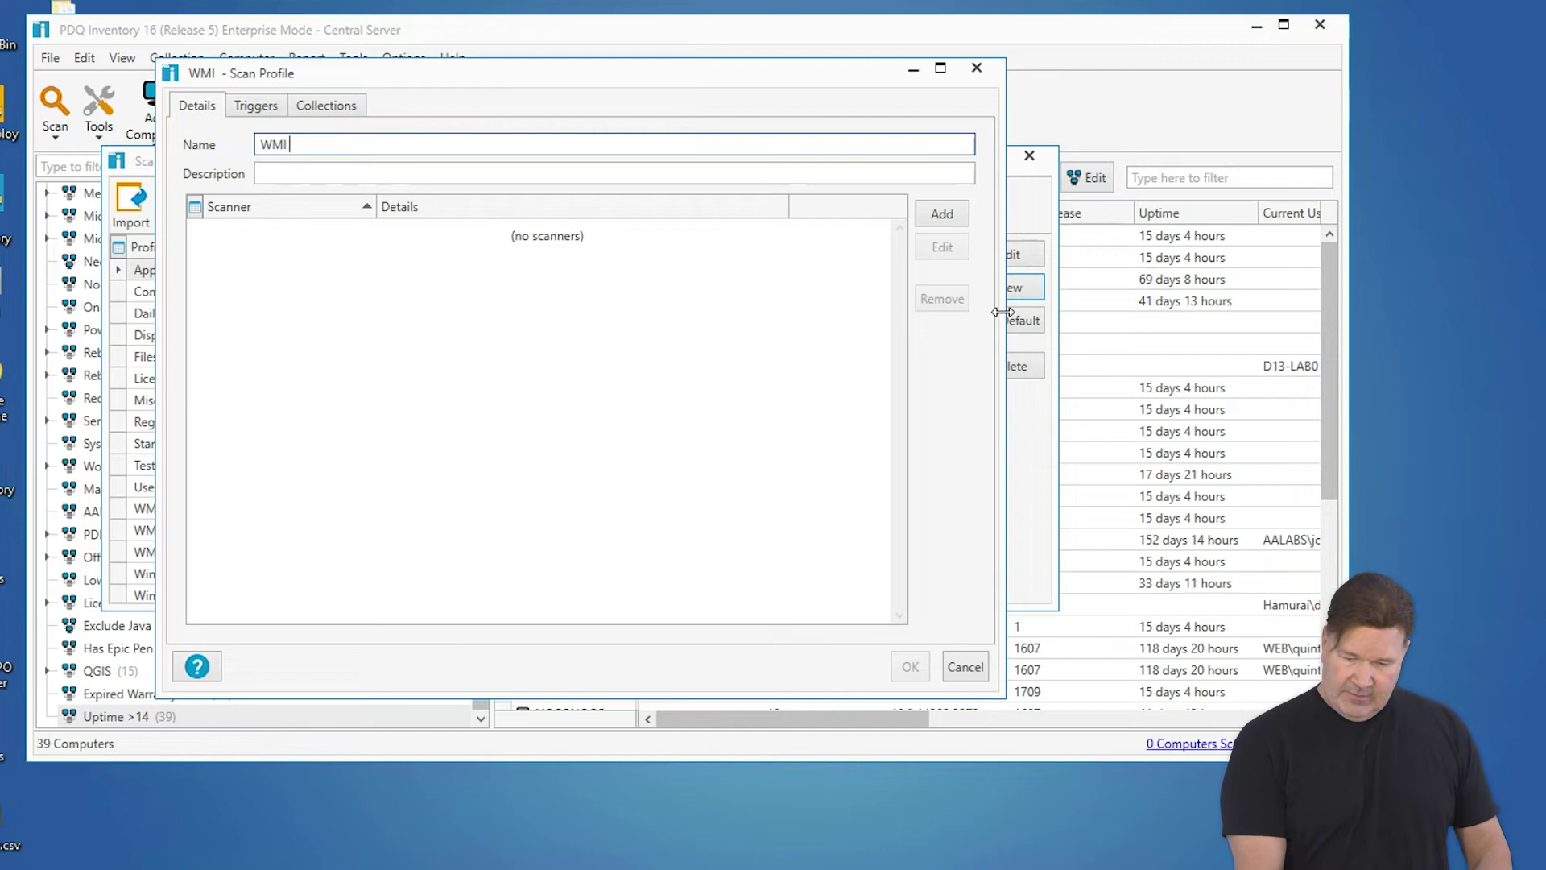
pyautogui.write(' -')
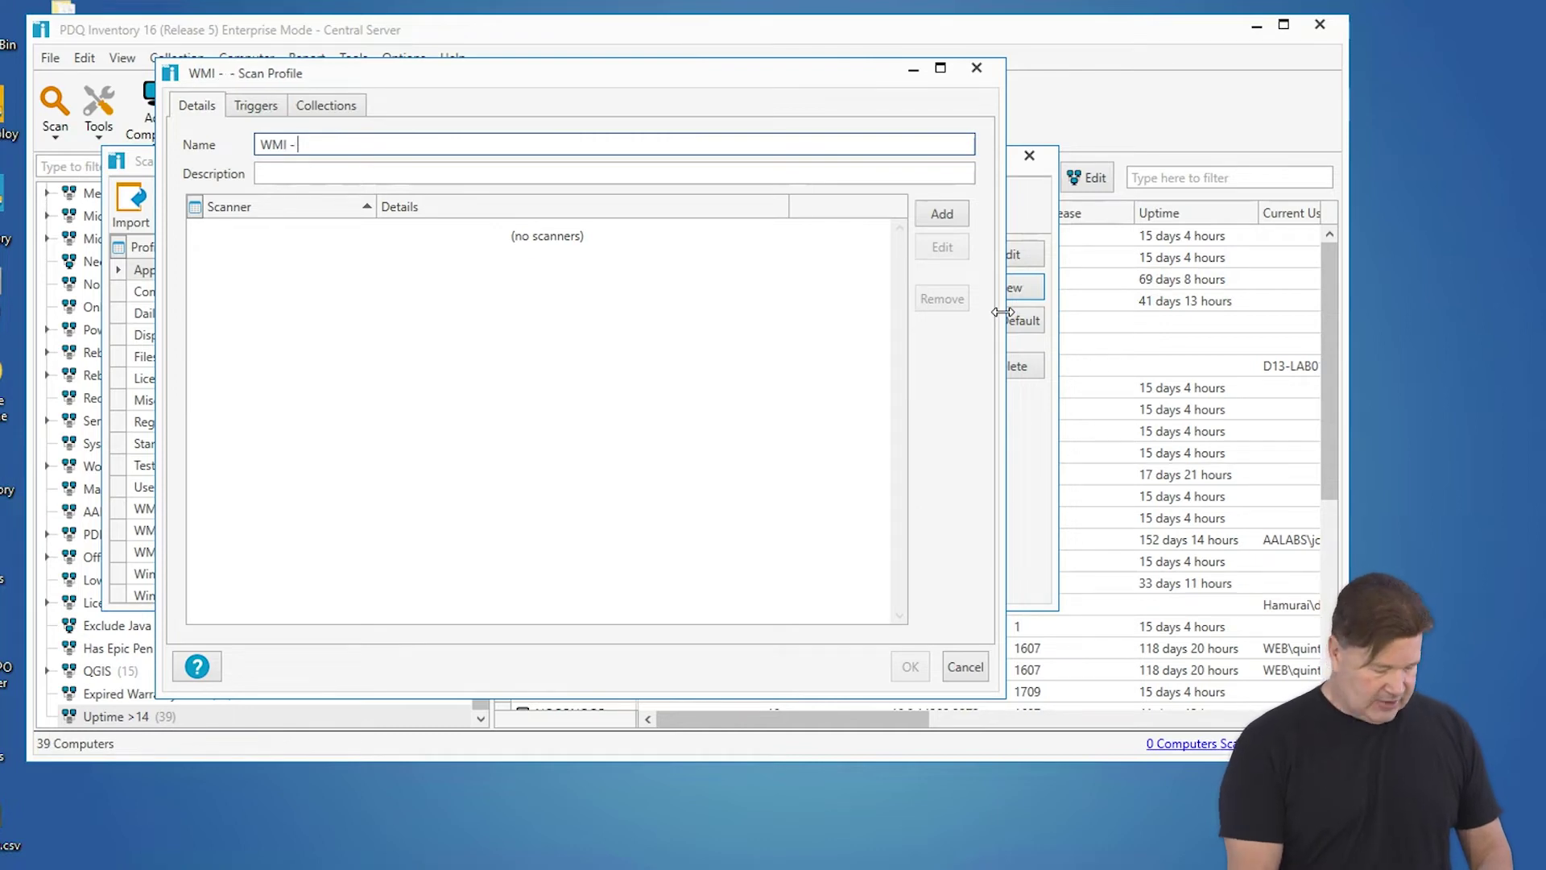
pyautogui.write(' GPO')
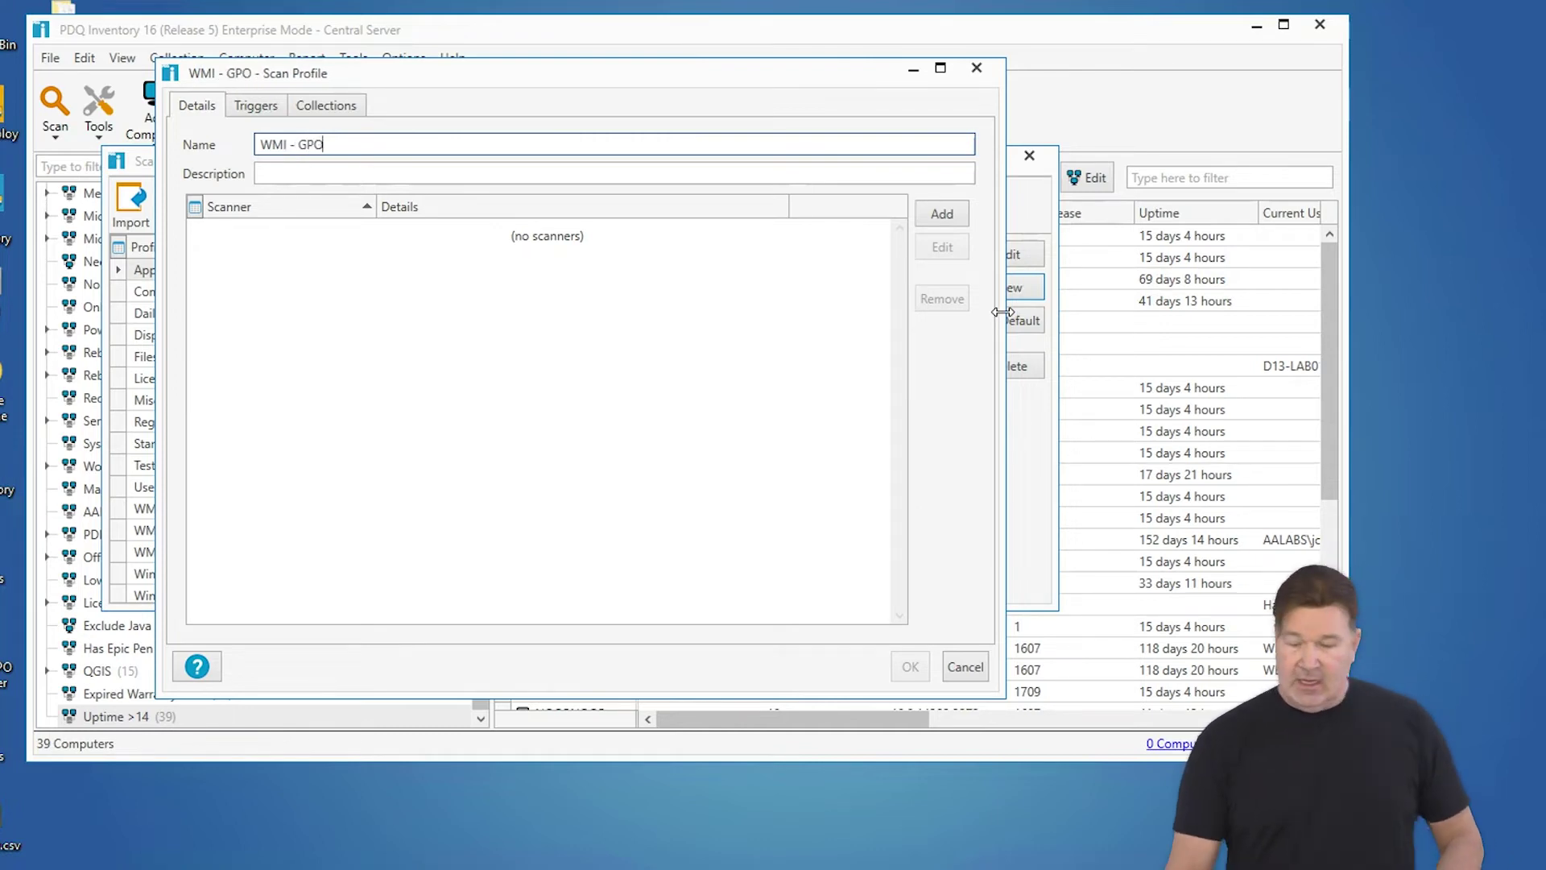
pyautogui.click(934, 213)
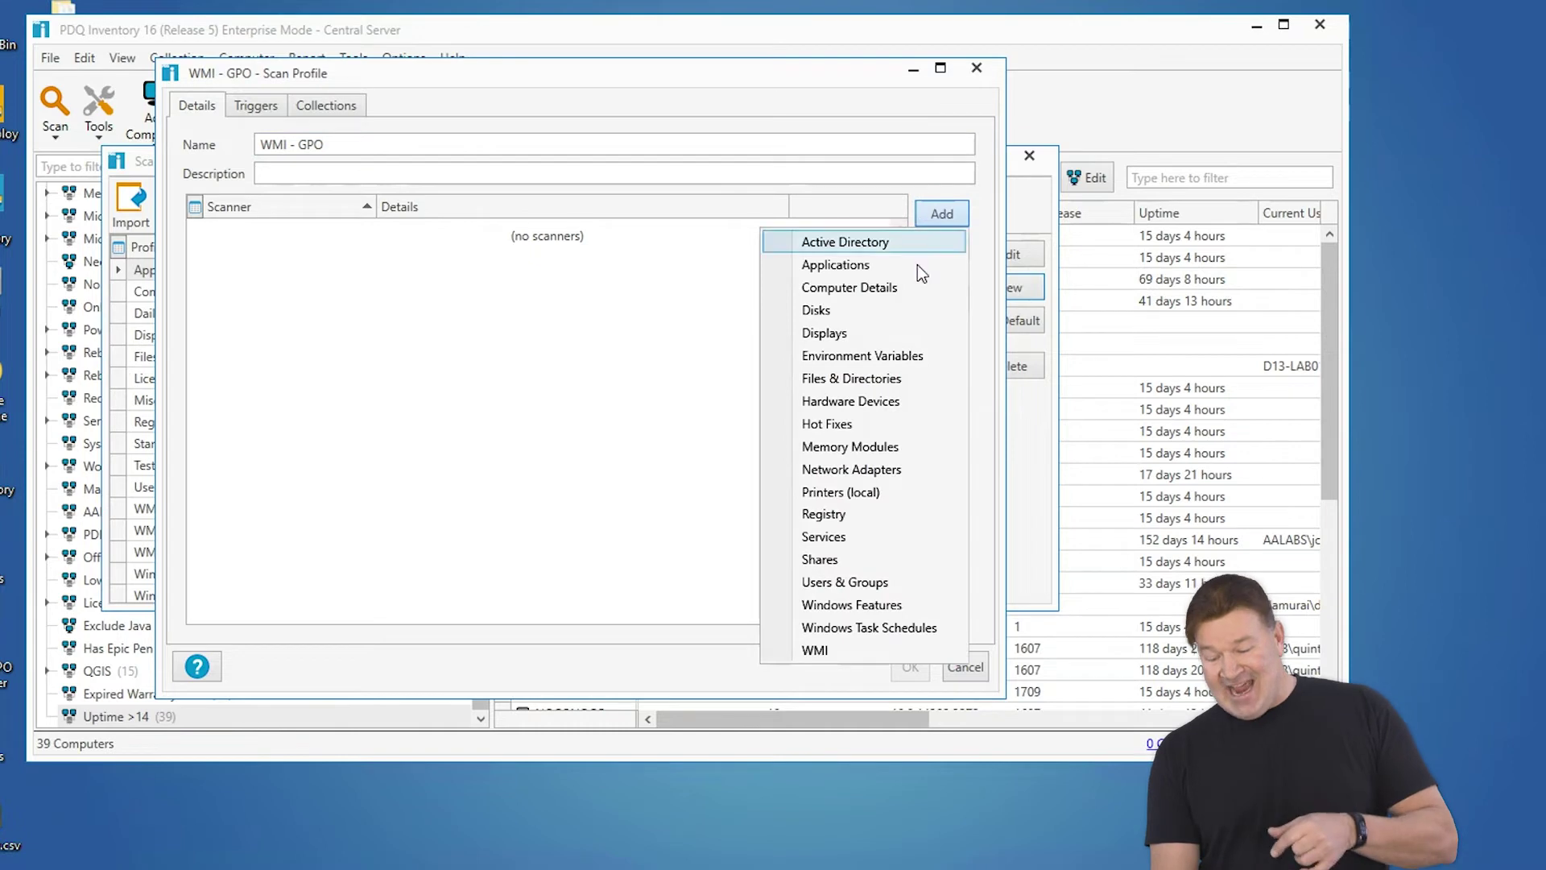
pyautogui.click(843, 654)
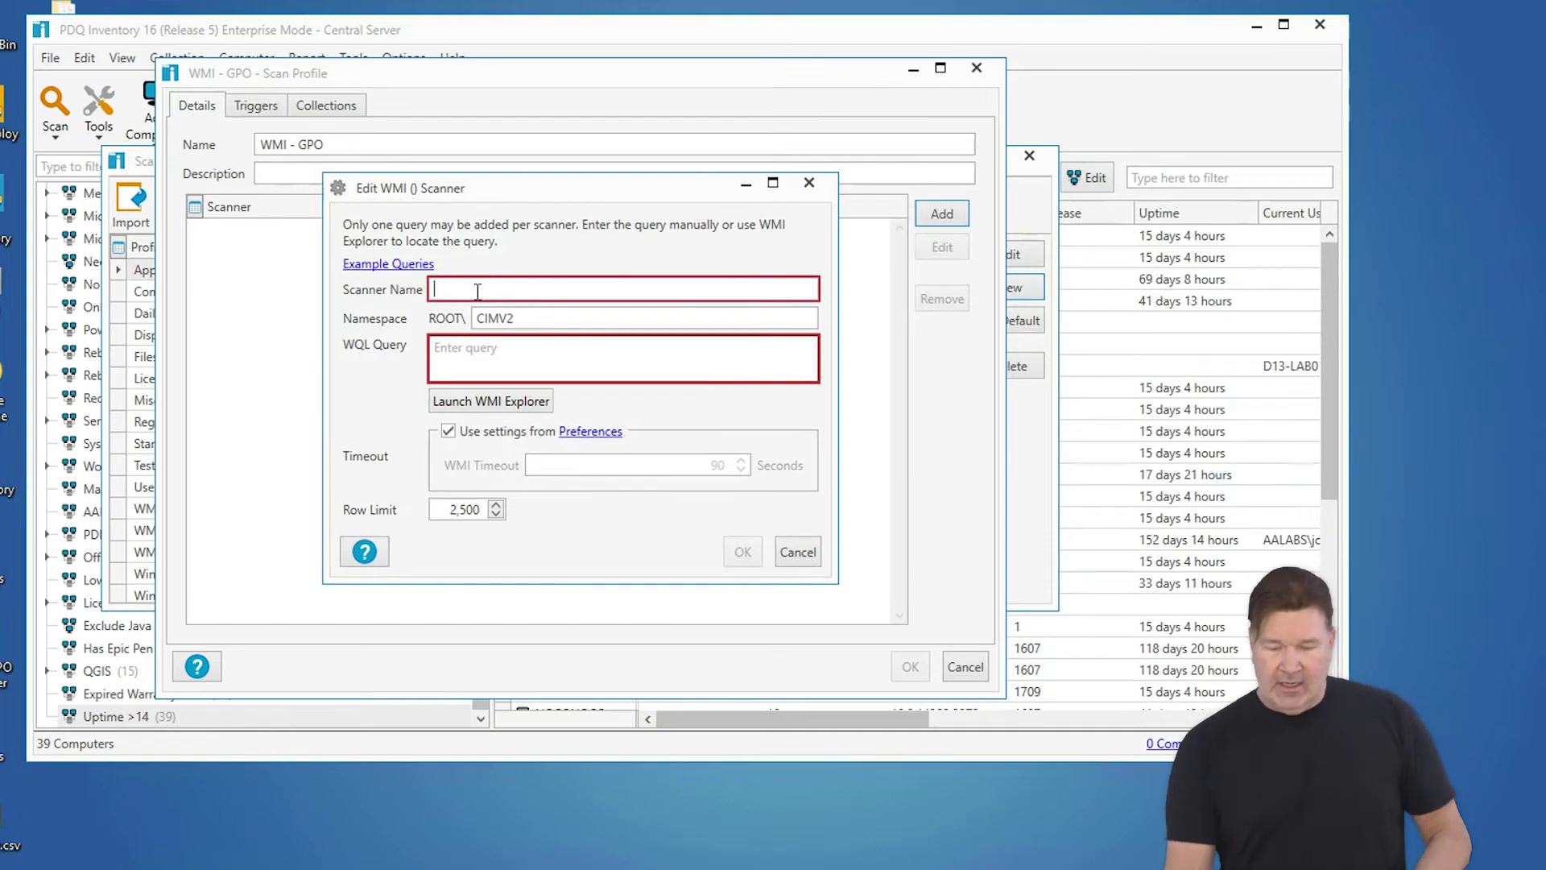
pyautogui.click(510, 398)
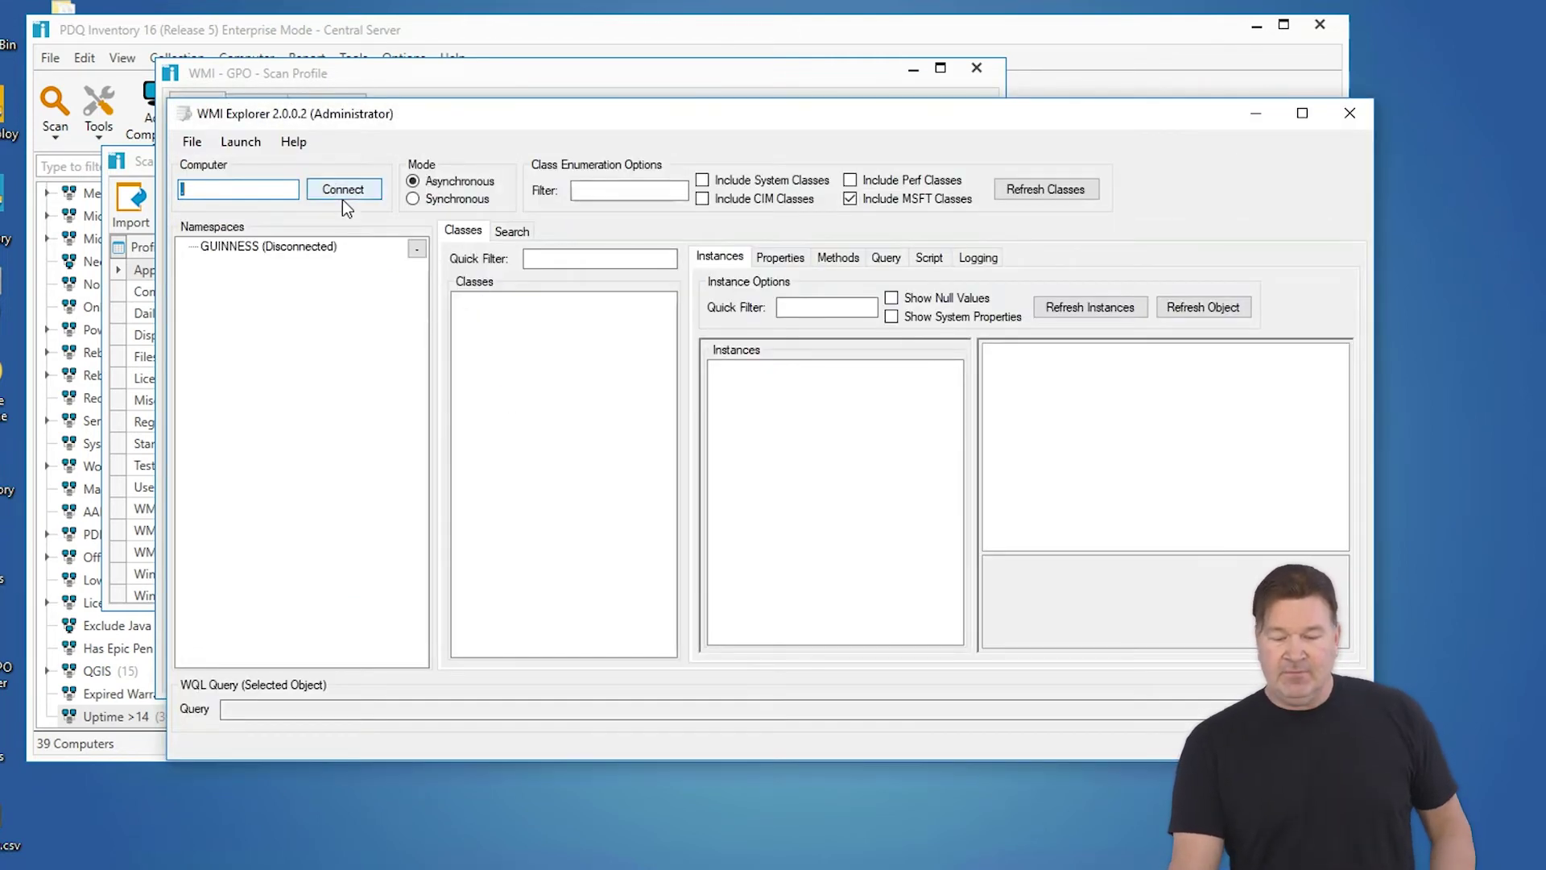
# Step: Connect to GUINNESS, browse ROOT\RSOP\Computer, and select the generated RSOP_GPO query text
pyautogui.doubleClick(343, 198)
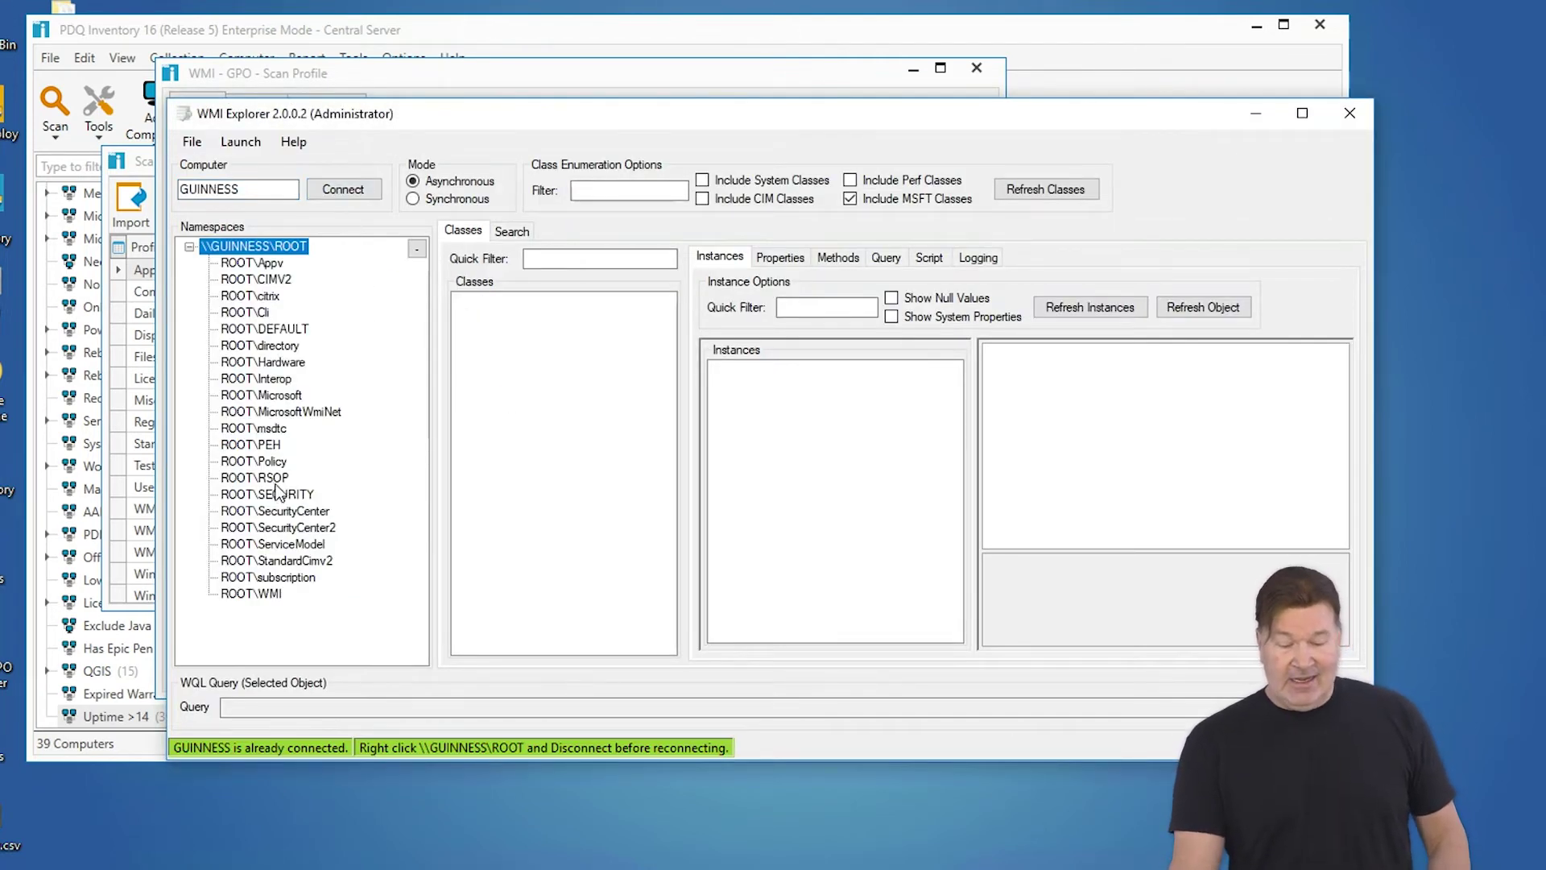
pyautogui.click(276, 480)
pyautogui.click(292, 497)
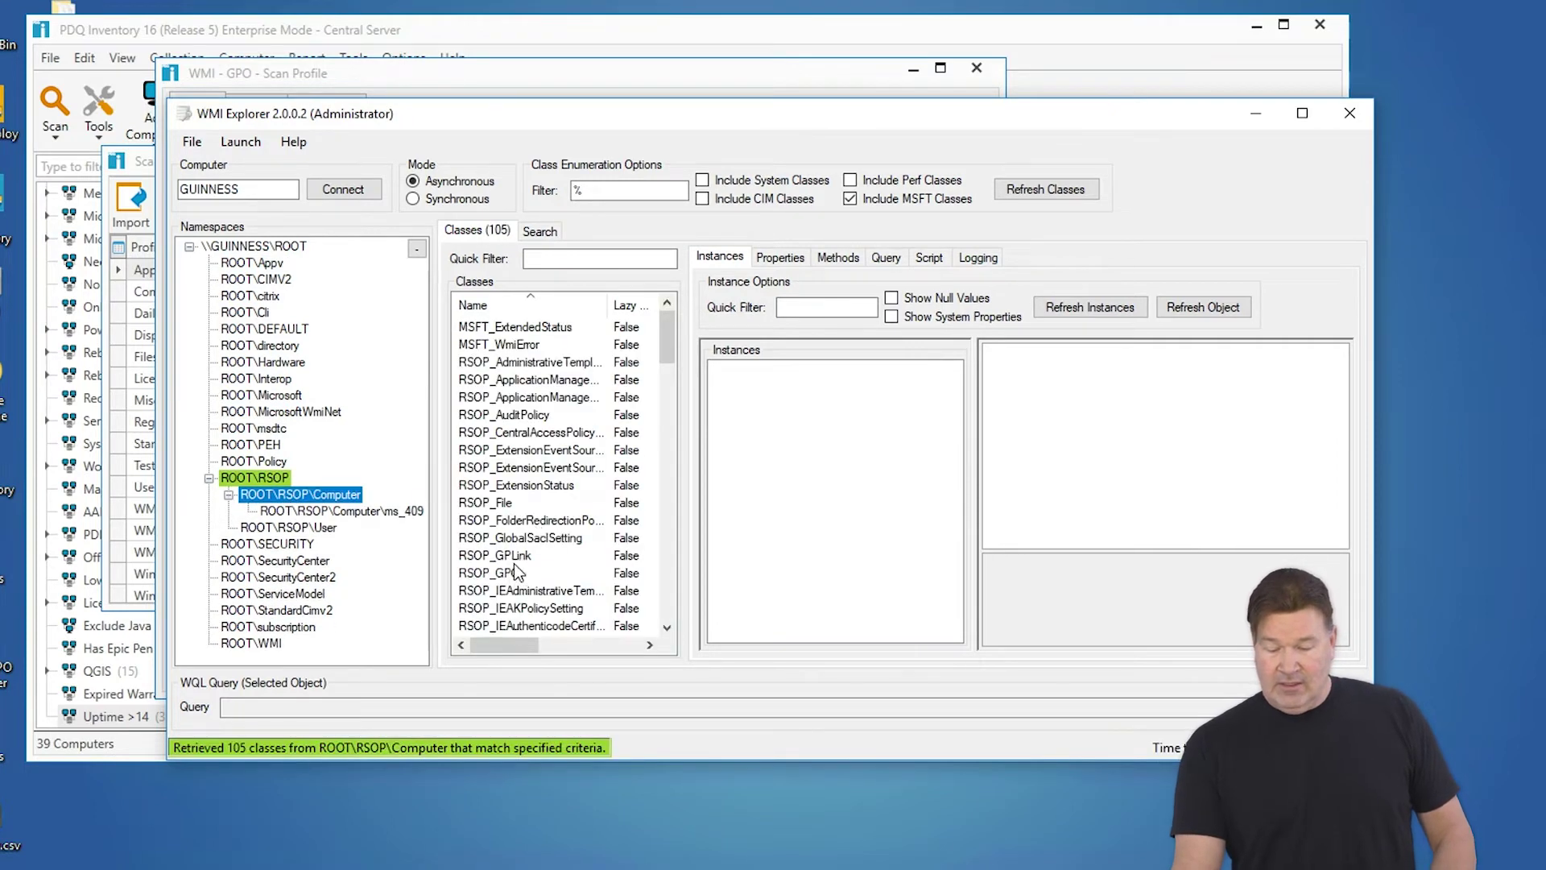
pyautogui.click(513, 571)
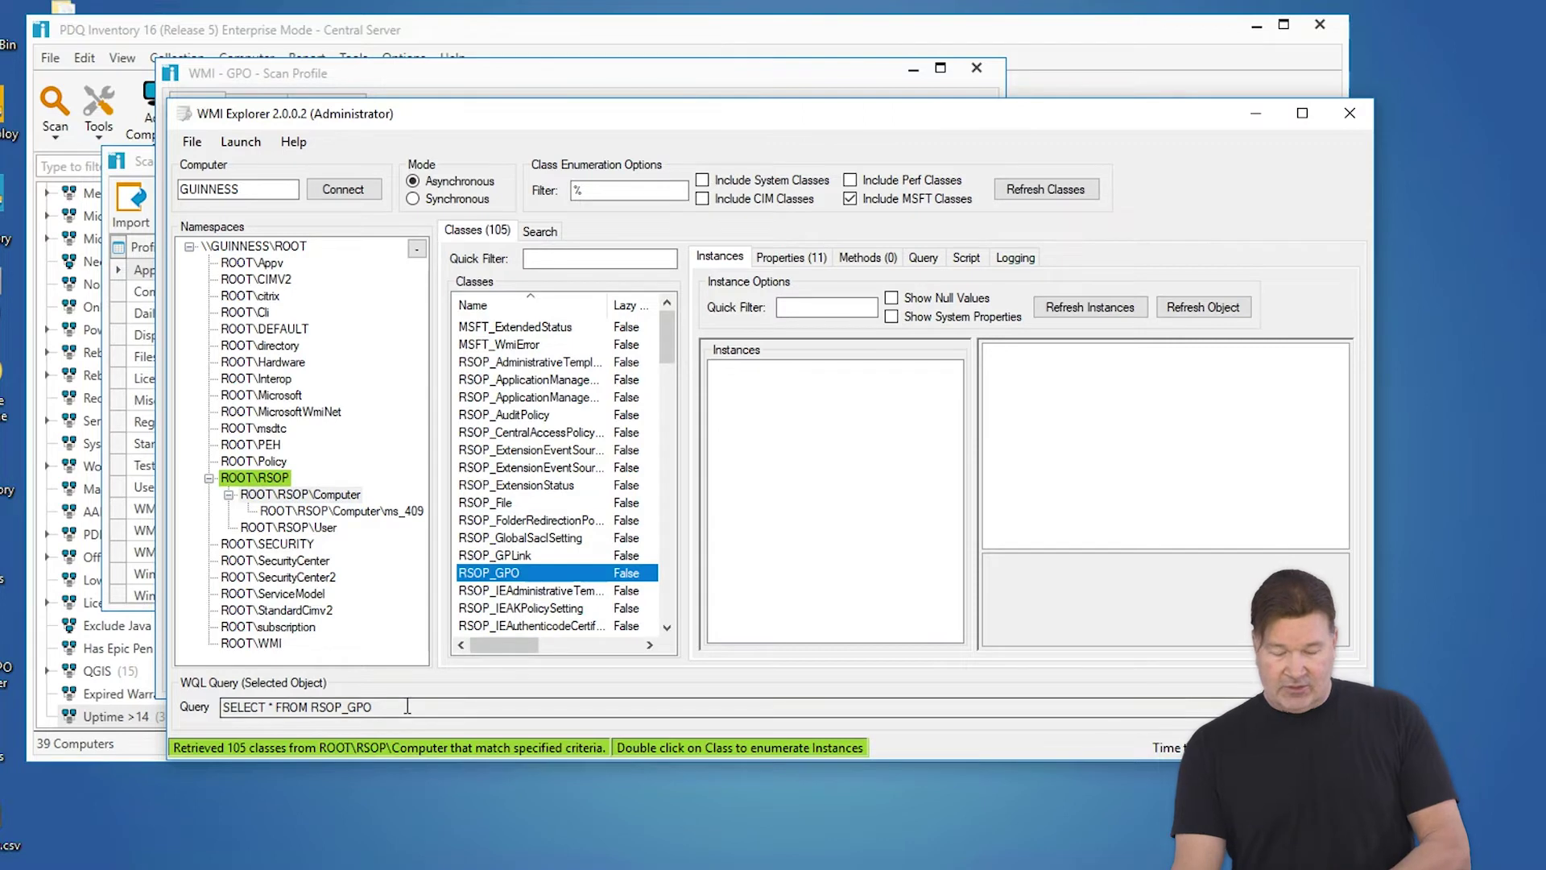
pyautogui.moveTo(407, 706); pyautogui.dragTo(219, 707)
pyautogui.hotkey('ctrl', 'c')
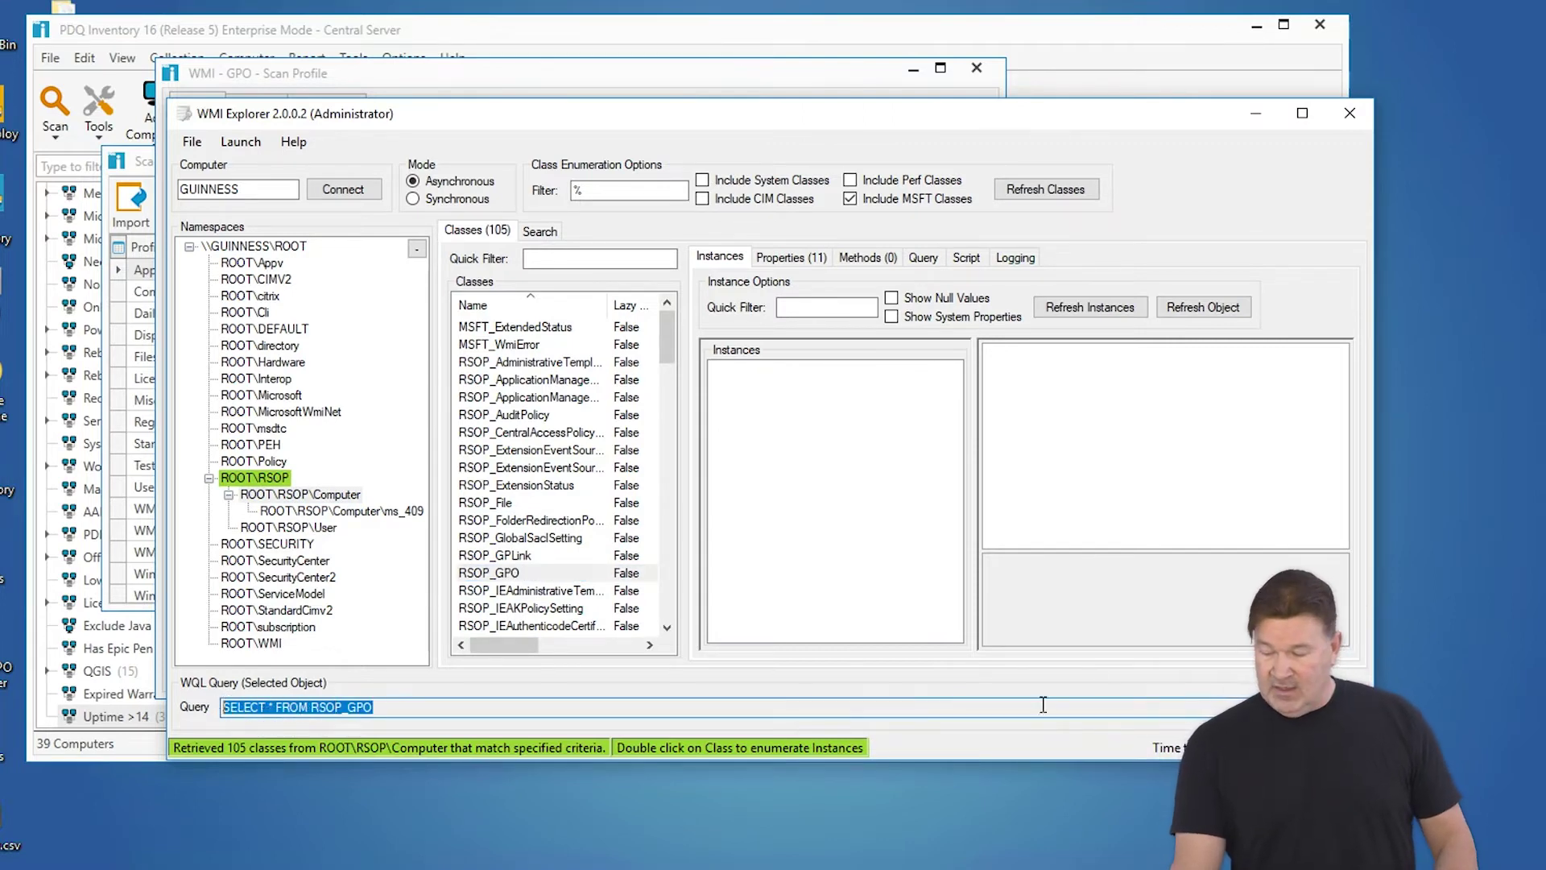
# Step: Copy the SELECT * FROM RSOP_GPO query and run it, returning 9 GPO instances
pyautogui.press('Return')
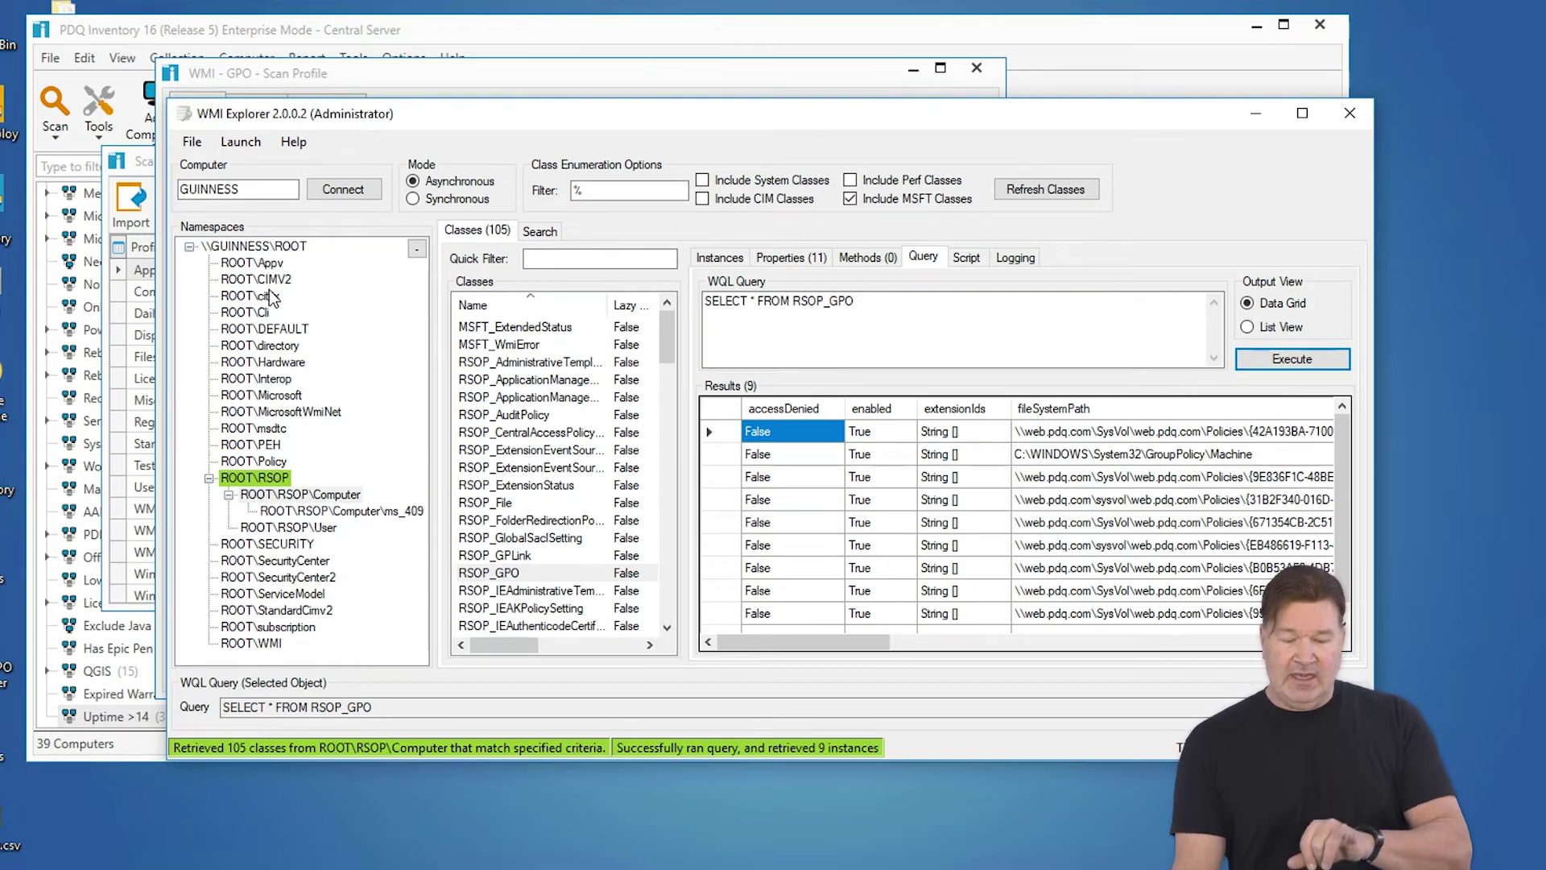
# Step: Paste the RSOP_GPO query, set namespace to RSOP\Computer, and name the scanner Applied GPO
pyautogui.click(1350, 112)
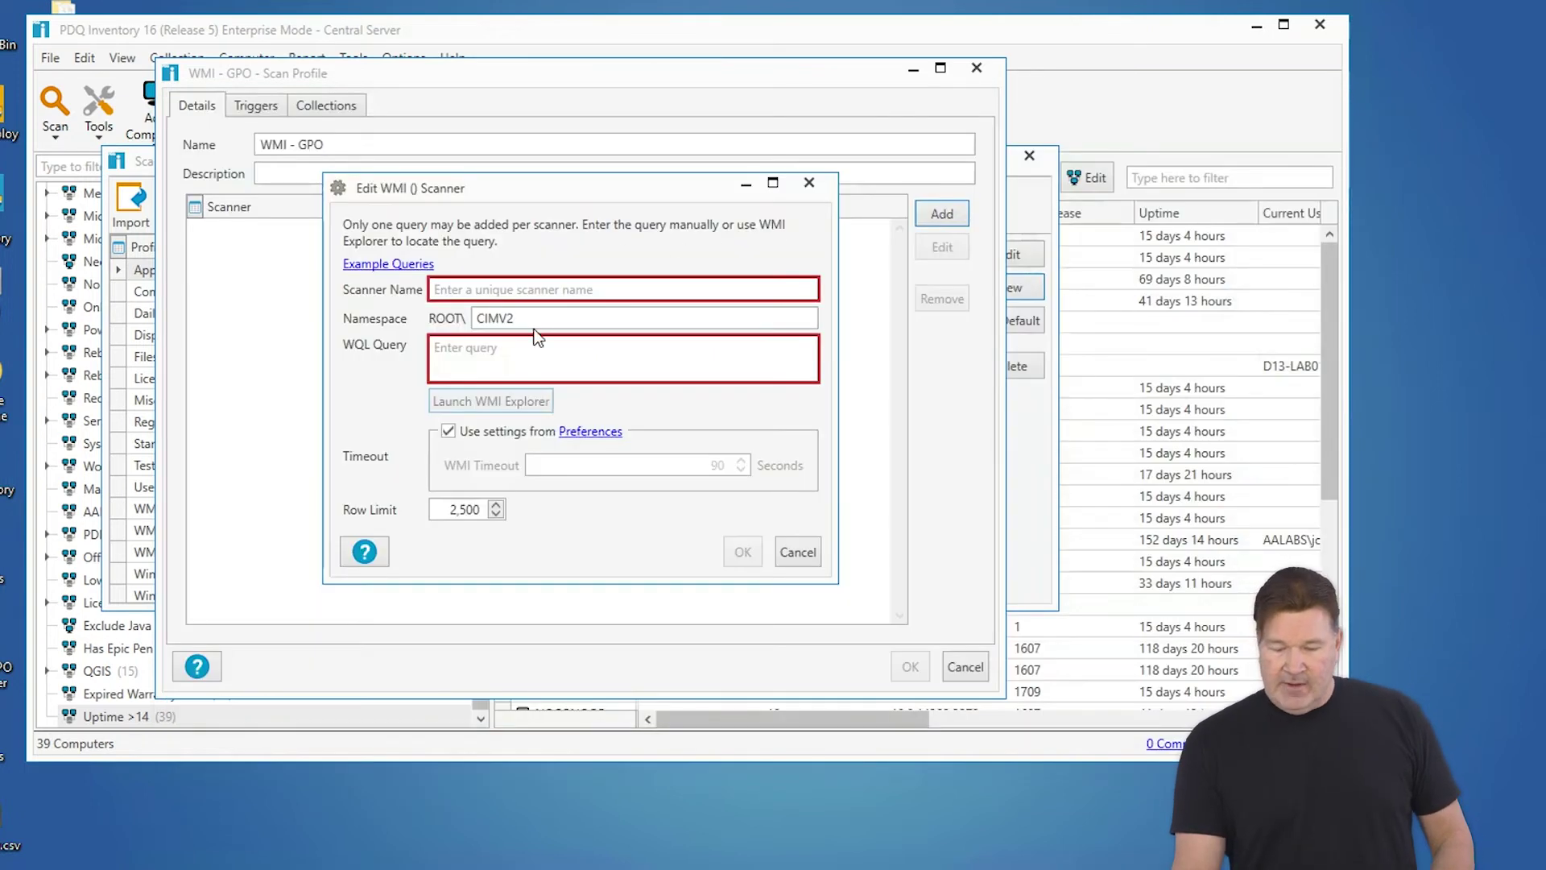
pyautogui.hotkey('ctrl', 'v')
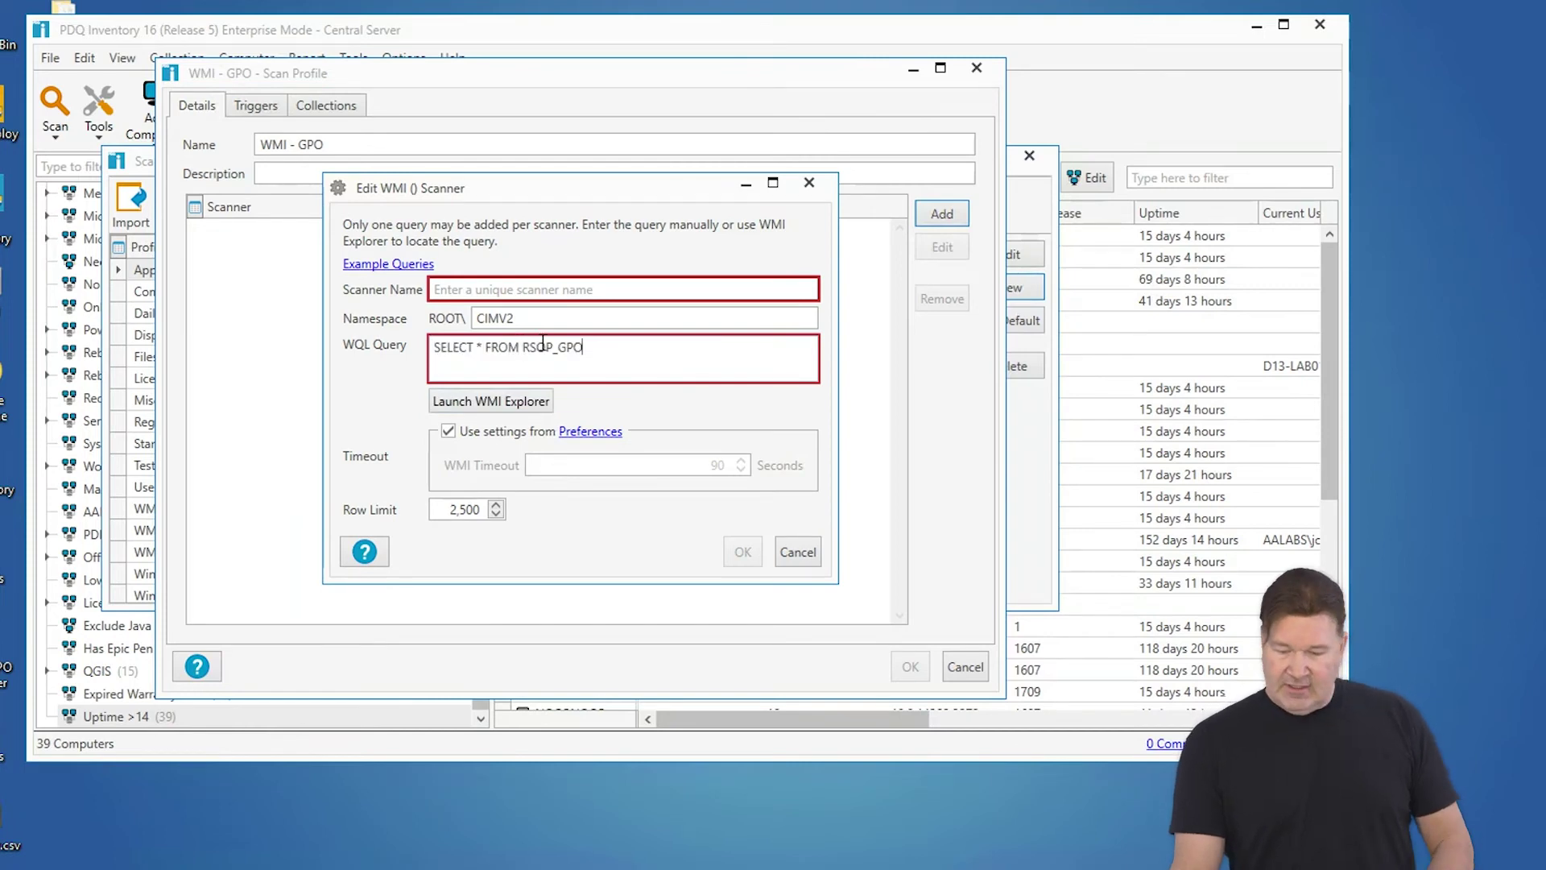
pyautogui.doubleClick(469, 318)
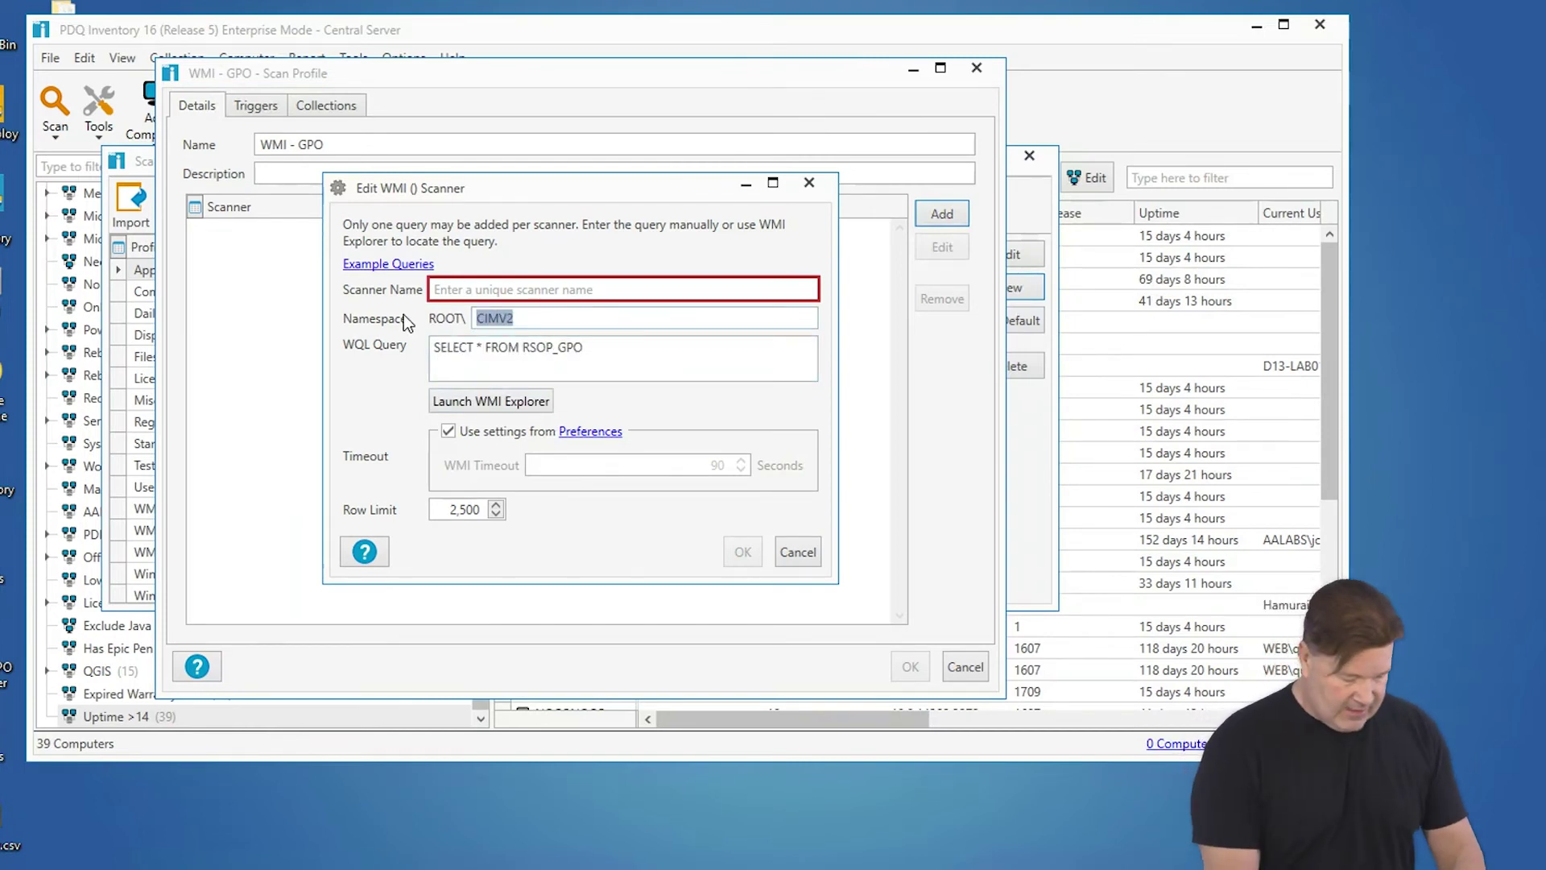
pyautogui.write('RSOP\\')
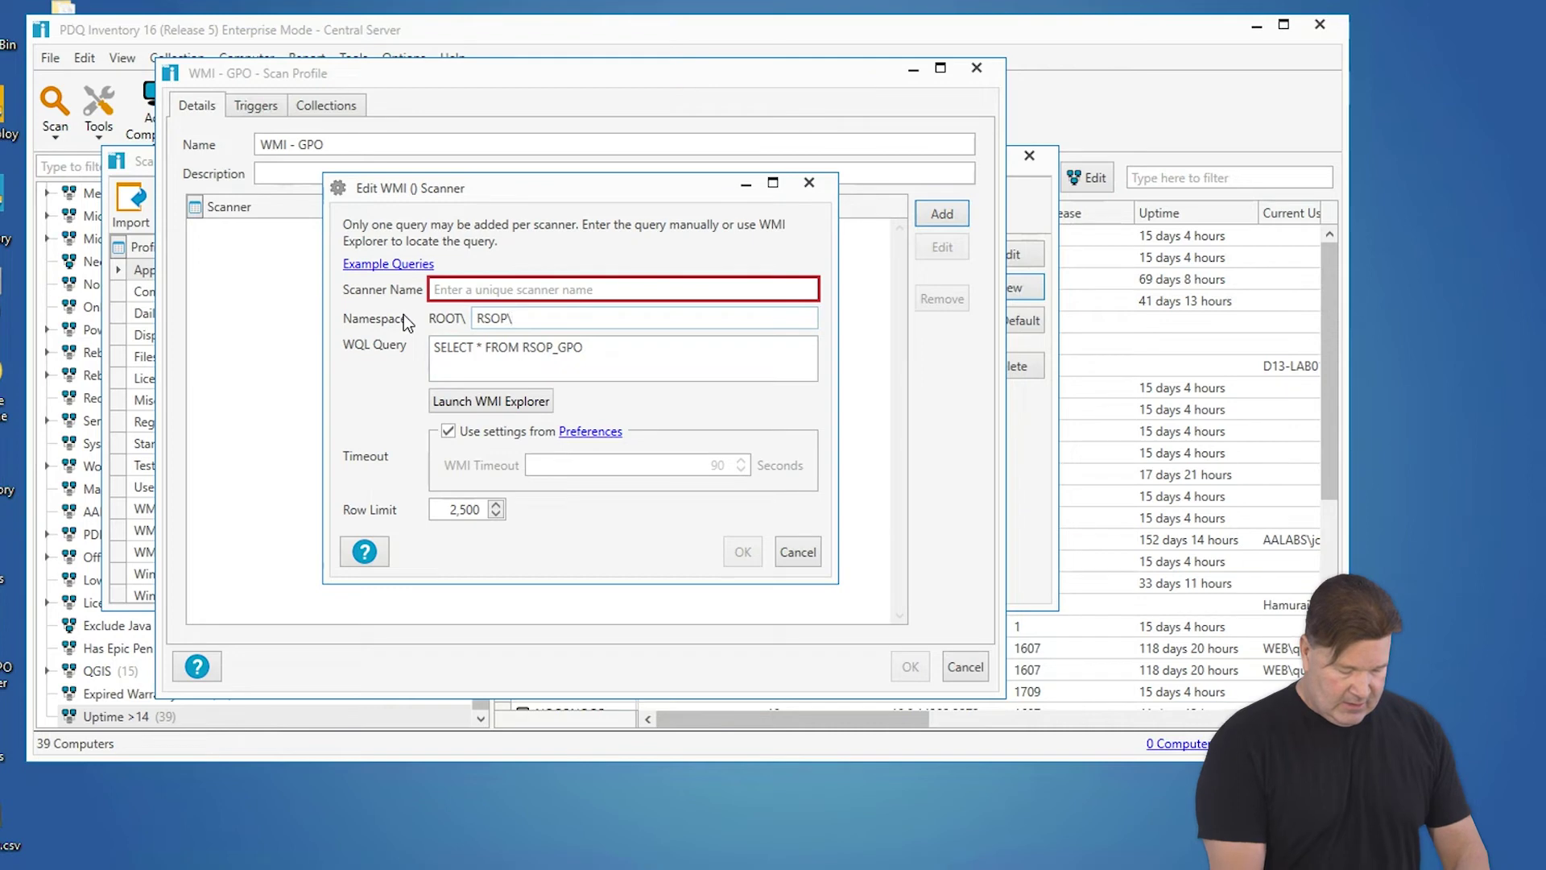
pyautogui.write('Computer')
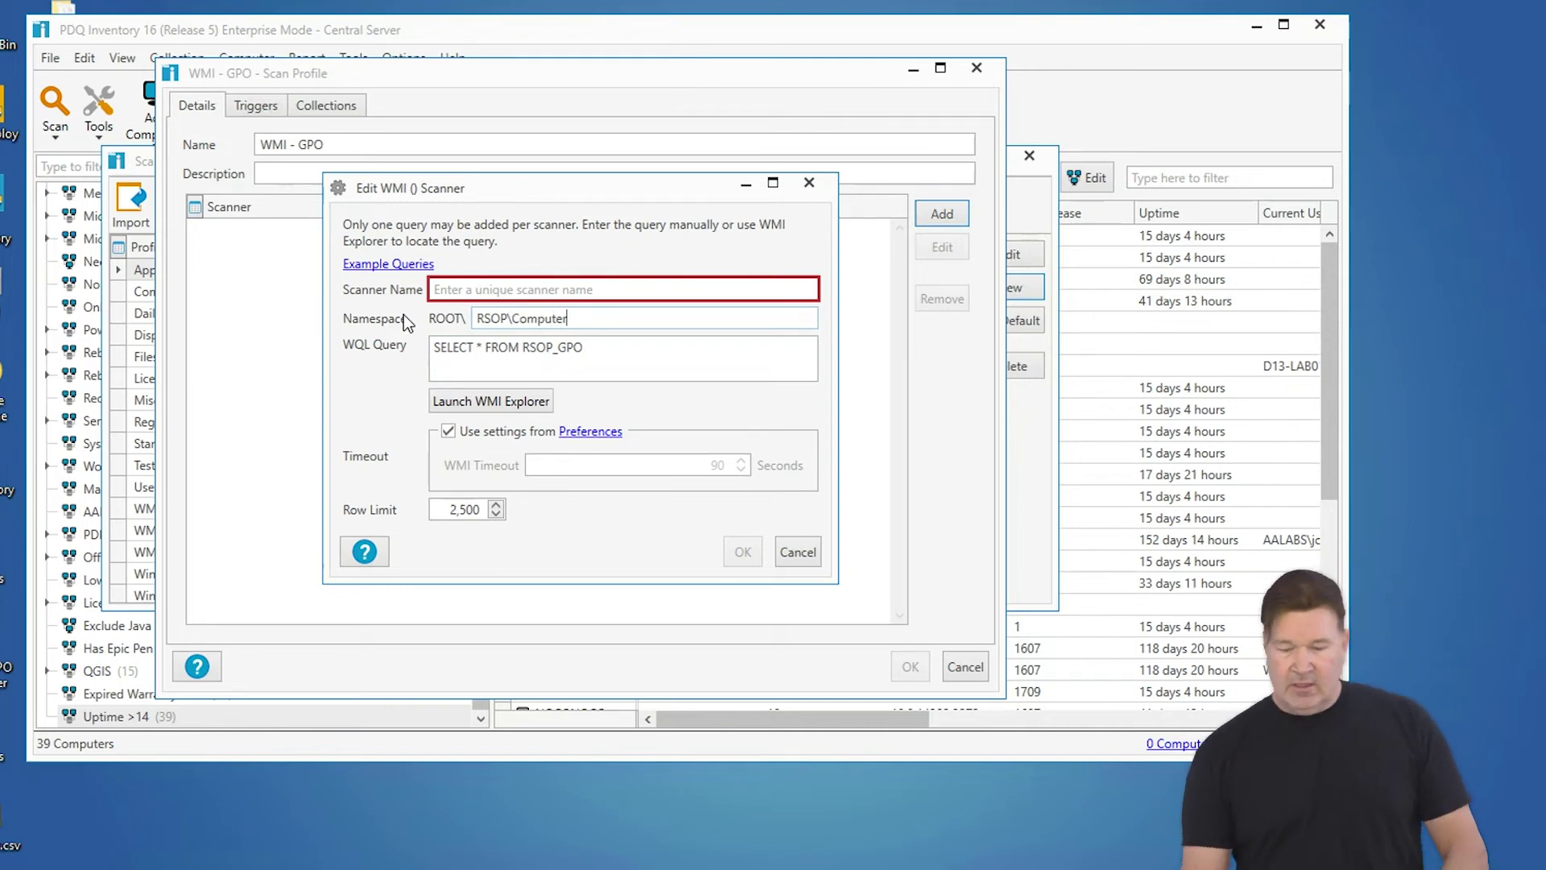
pyautogui.click(496, 288)
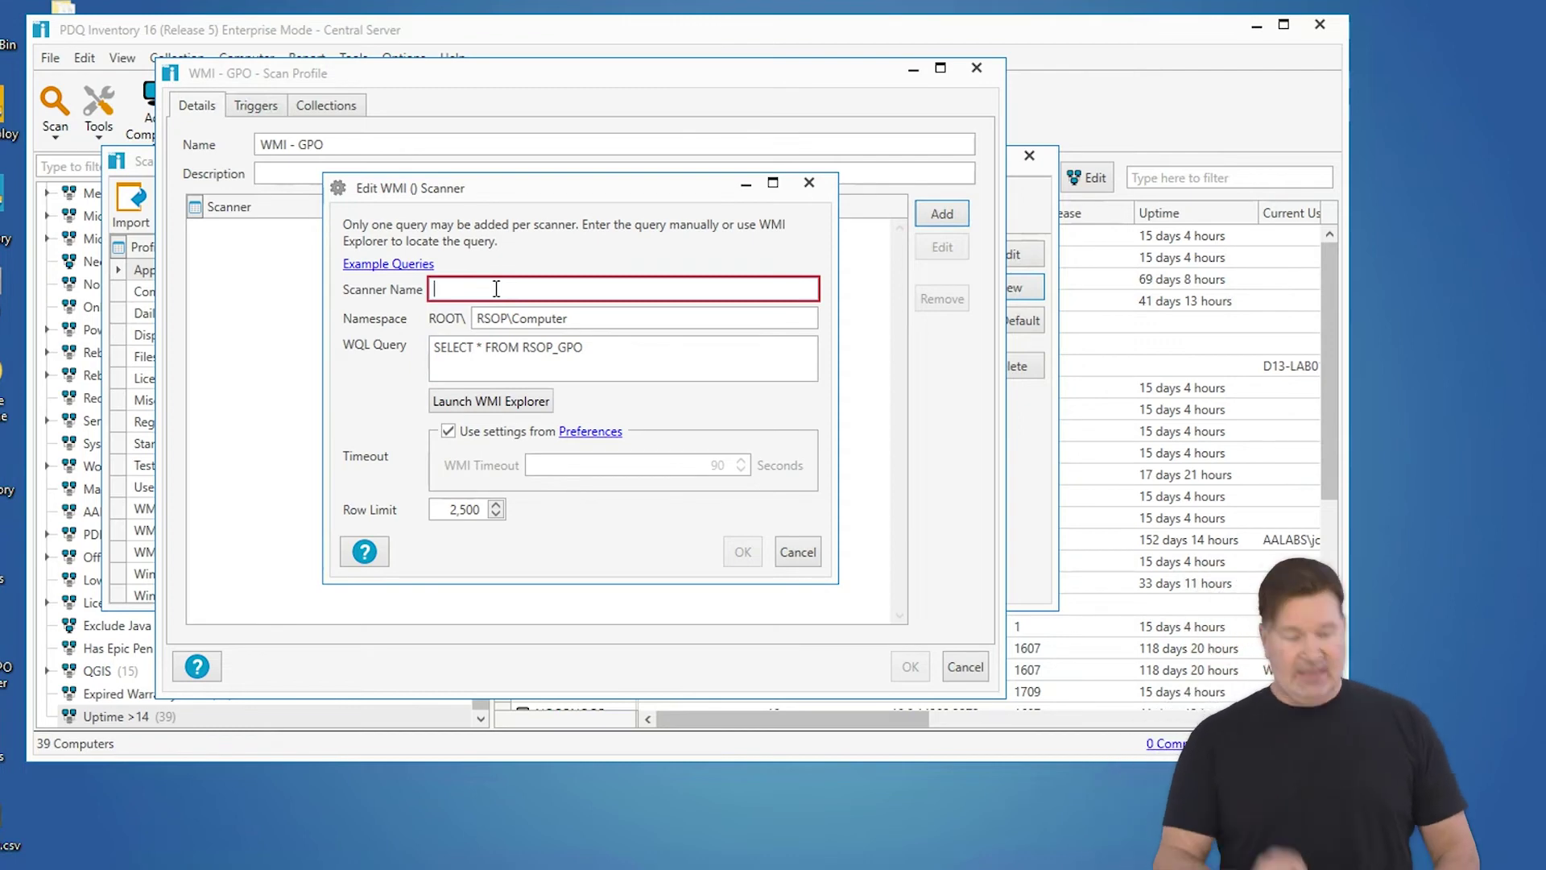
pyautogui.write('Apl')
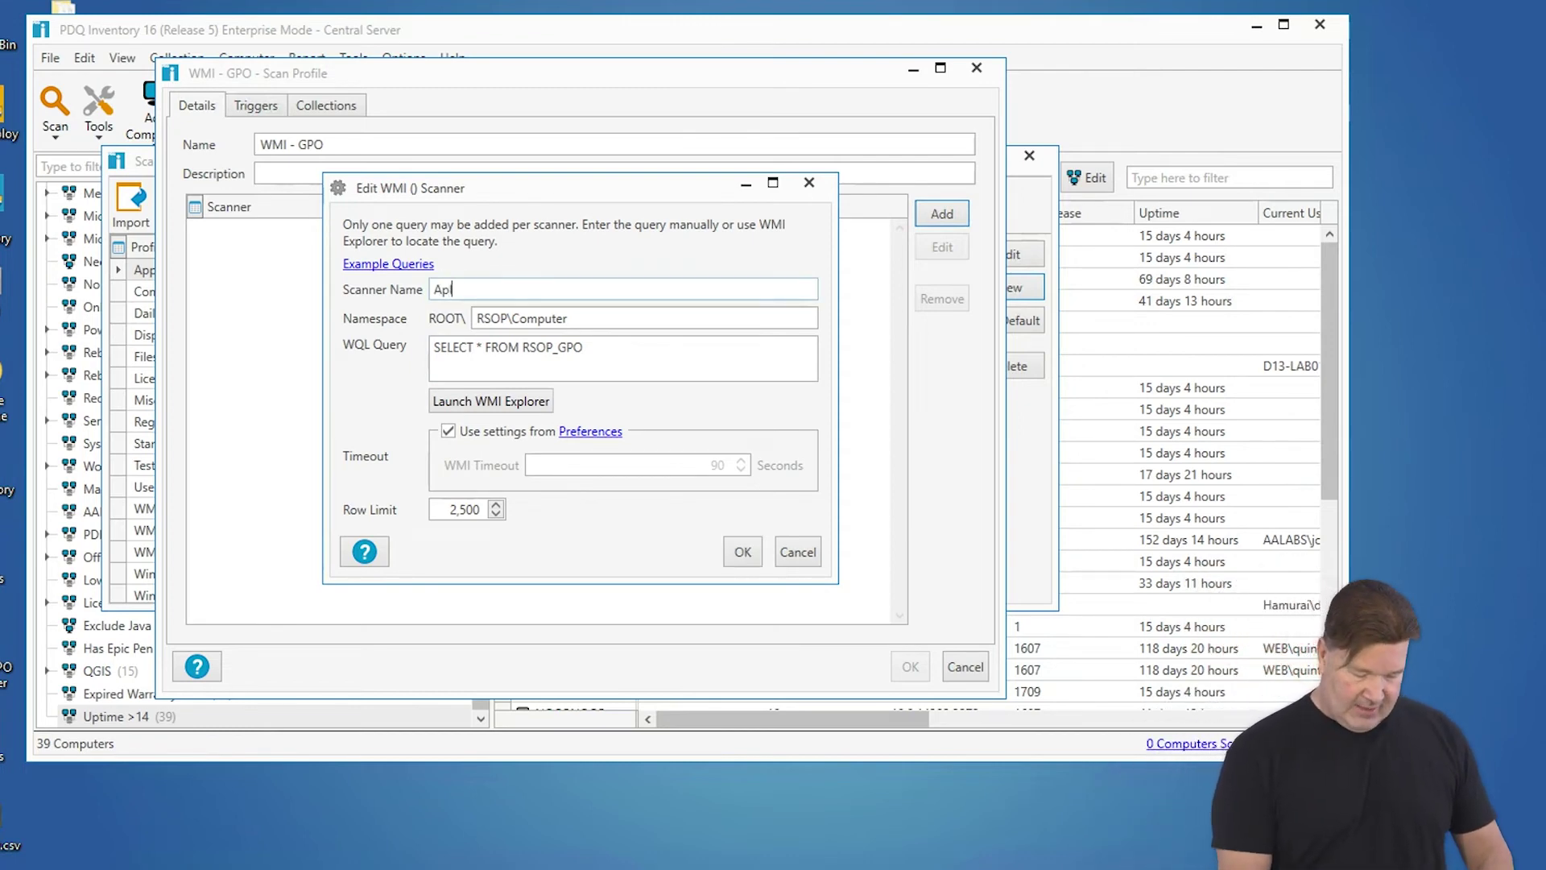
pyautogui.write('plie')
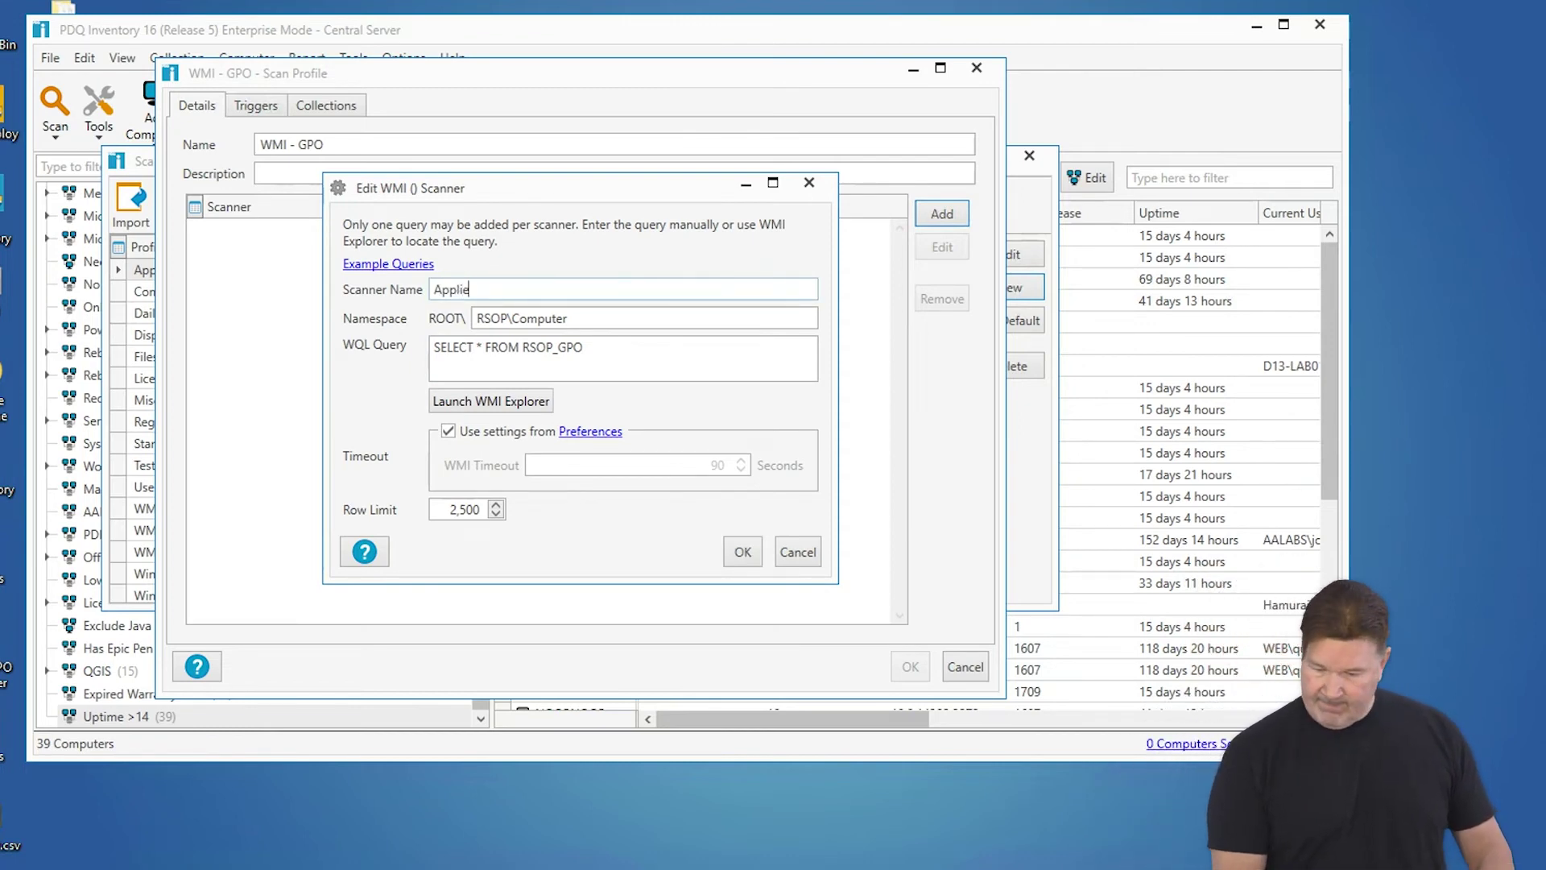
pyautogui.write('d GPO')
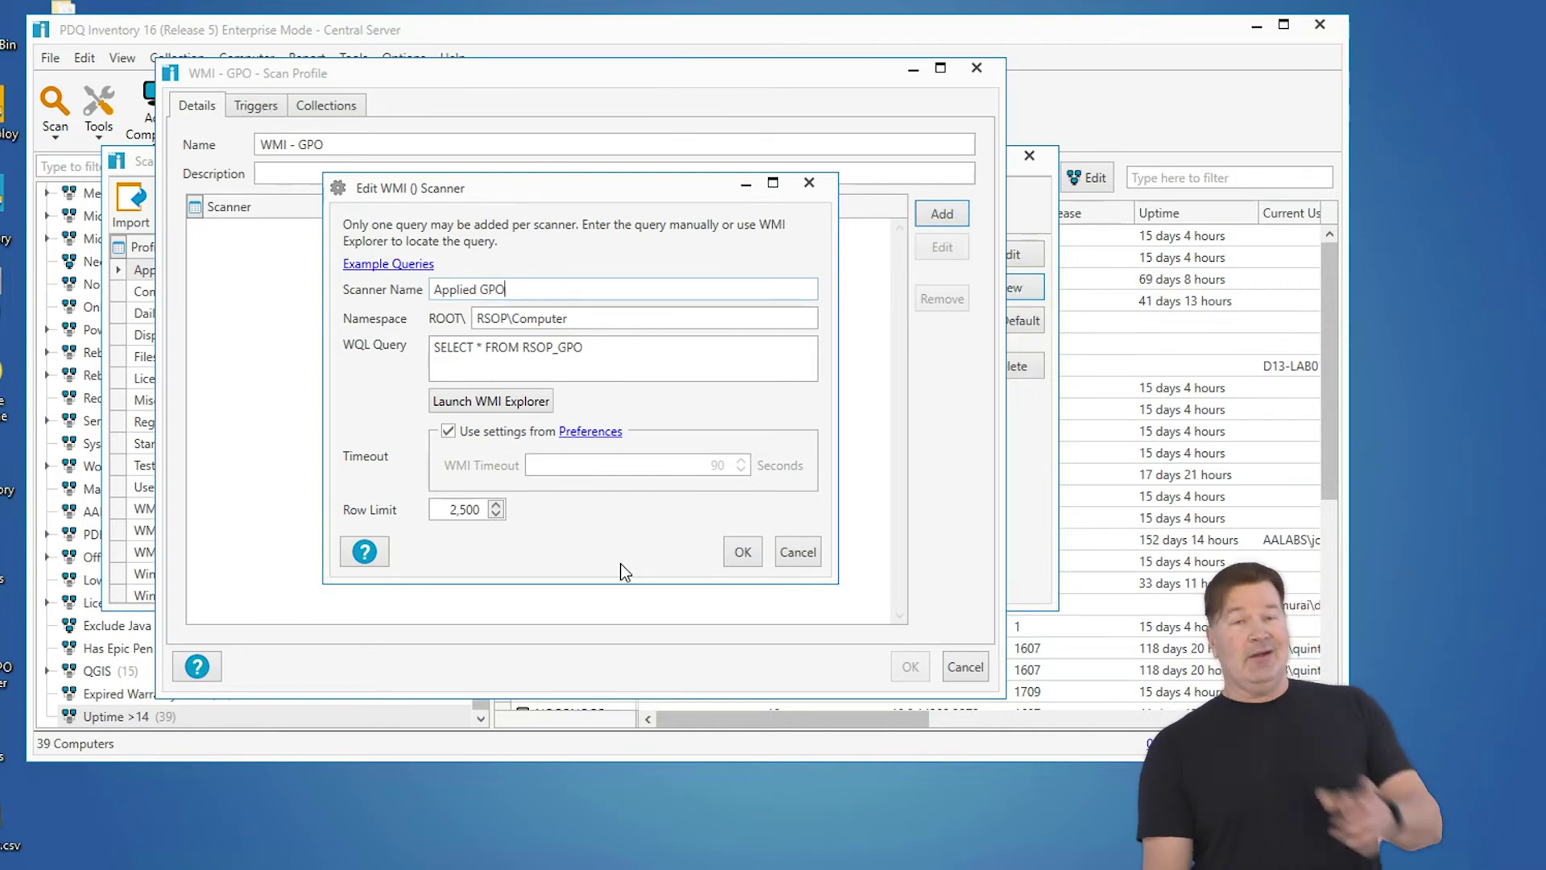
# Step: Save the Applied GPO scanner and the WMI - GPO profile, then close Scan Profiles
pyautogui.click(743, 553)
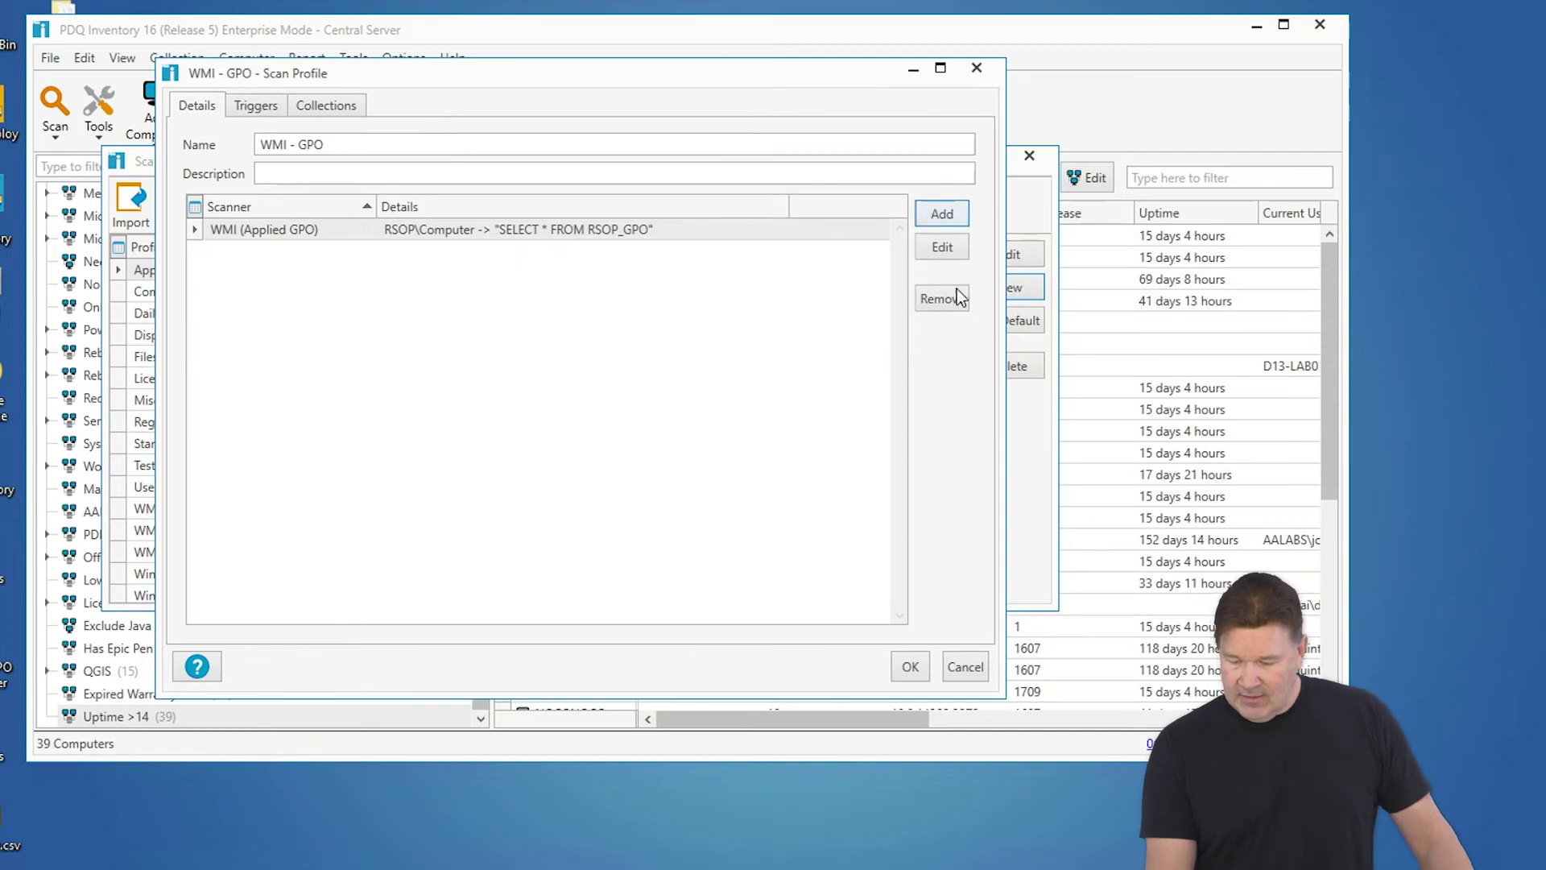
pyautogui.click(908, 667)
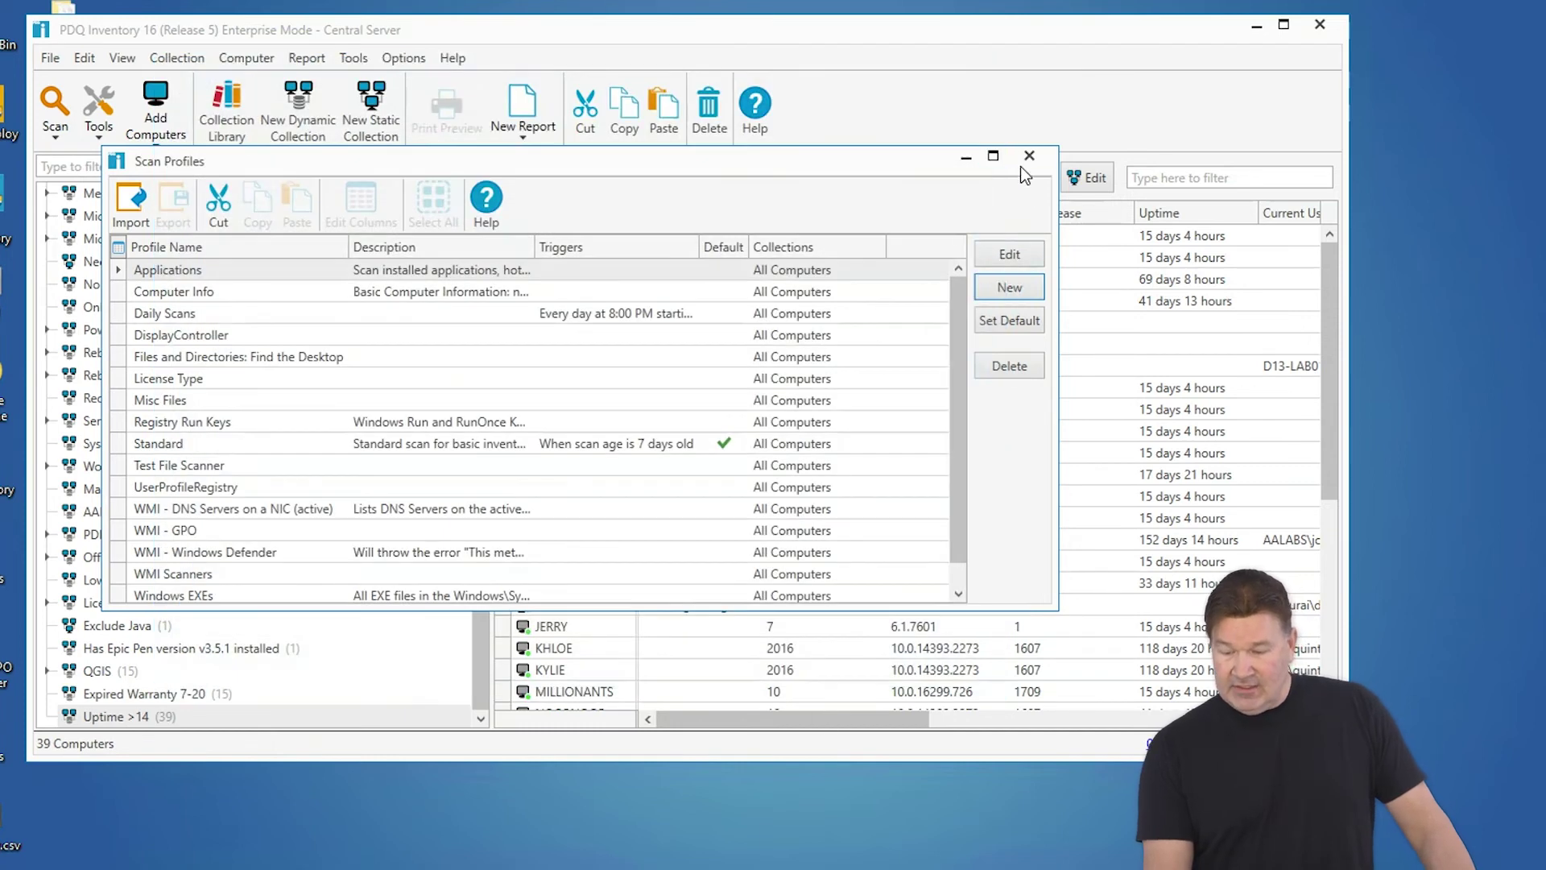
pyautogui.click(1024, 161)
# Step: Scan the All Computers collection with the WMI - GPO profile
pyautogui.scroll(4, 465, 404)
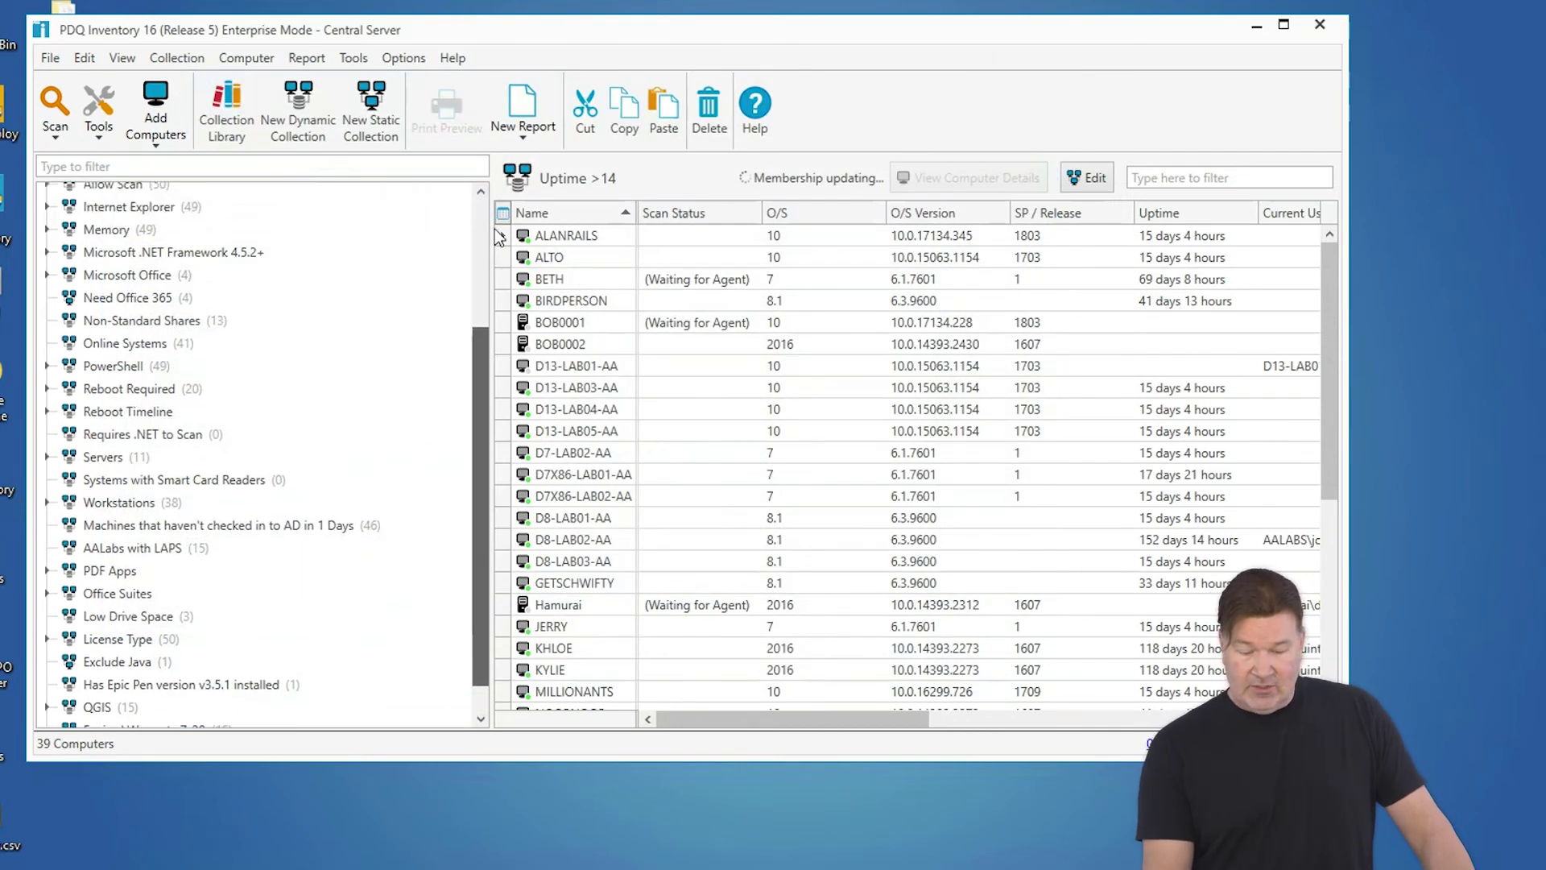
pyautogui.click(131, 220)
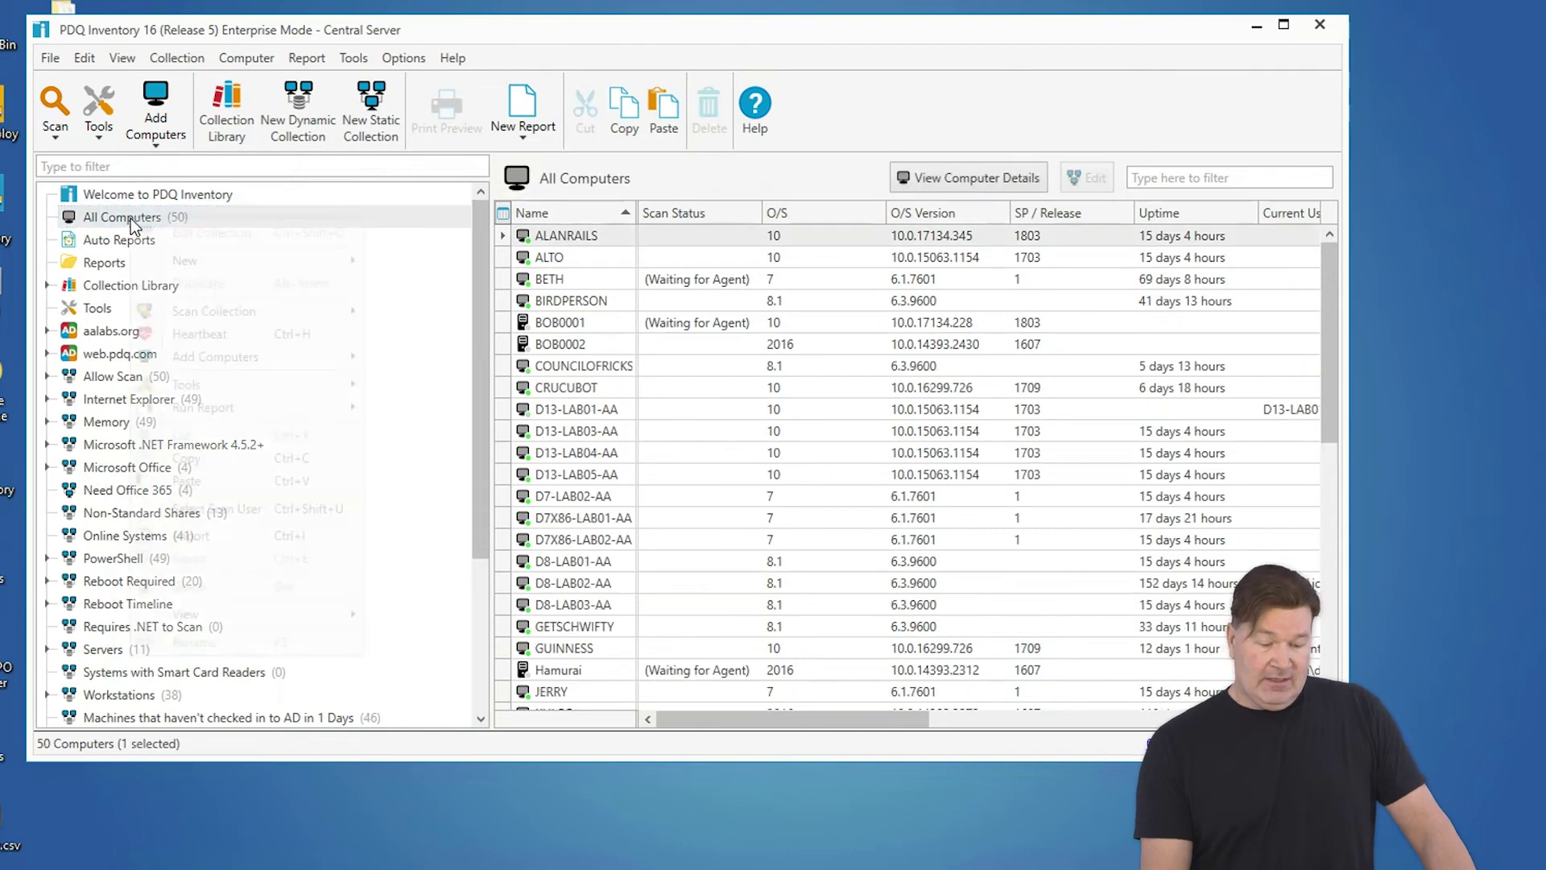
pyautogui.rightClick(130, 219)
pyautogui.moveTo(182, 318)
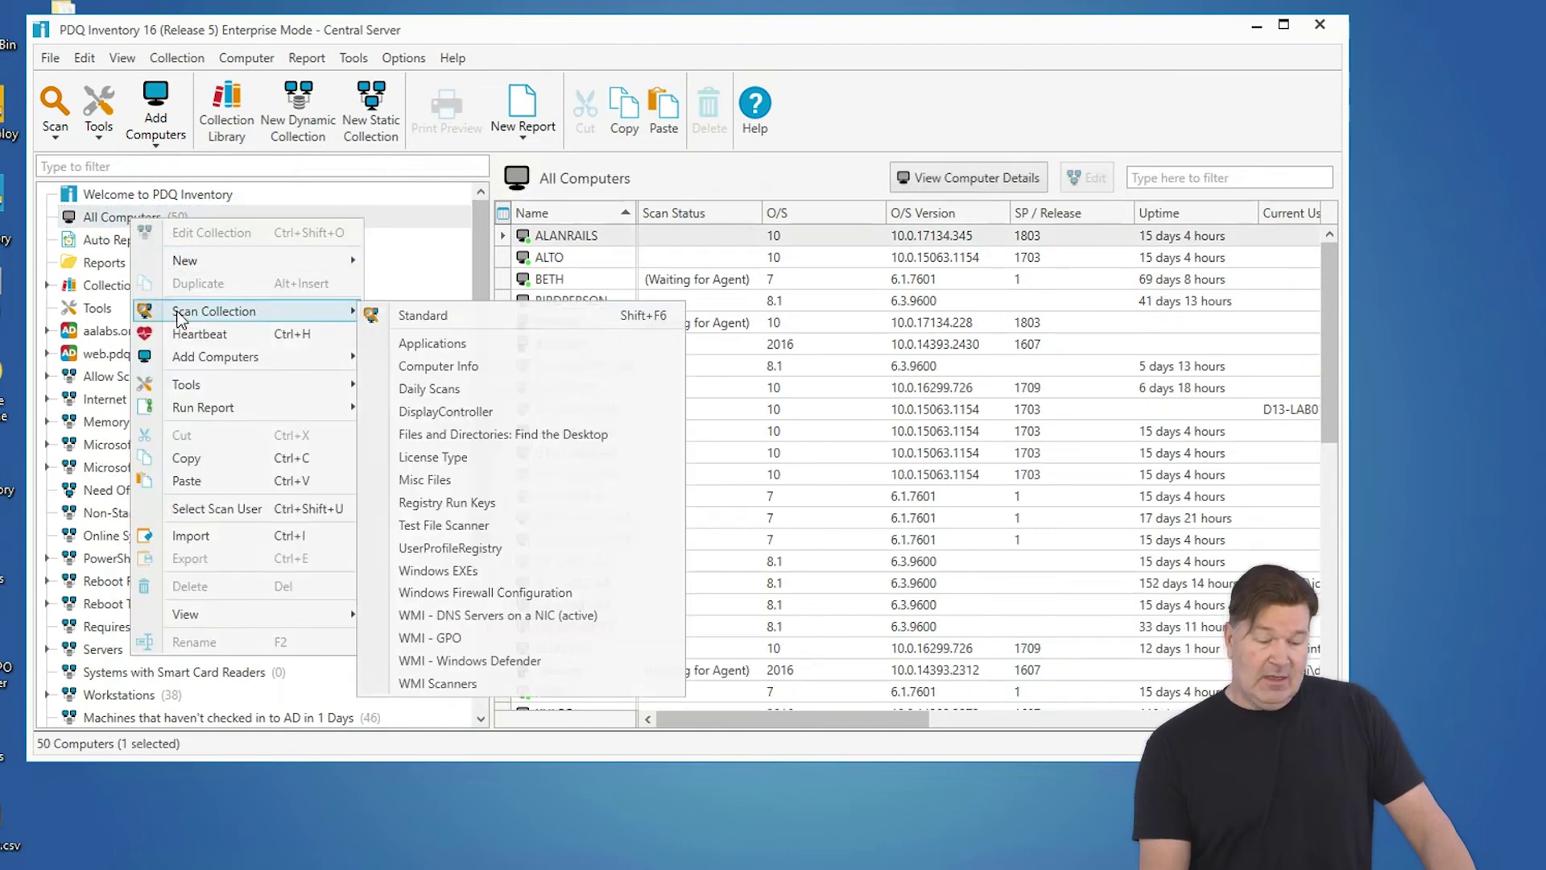
pyautogui.click(428, 637)
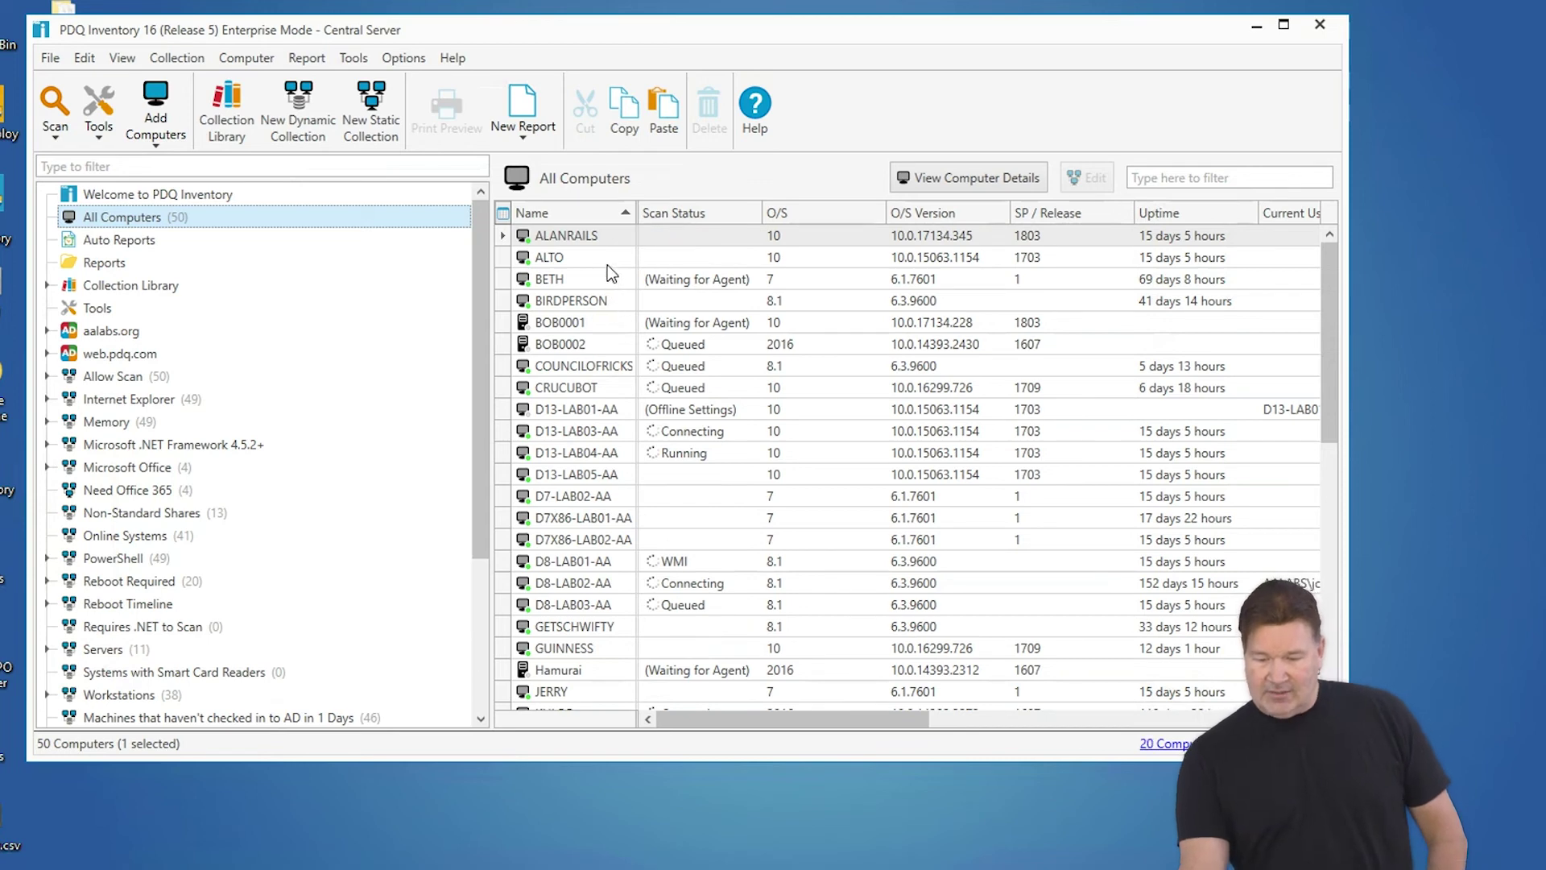
# Step: Open ALANRAILS's WMI page and show the WMI (Applied GPO) results, scrolling across the columns
pyautogui.click(571, 234)
pyautogui.doubleClick(571, 234)
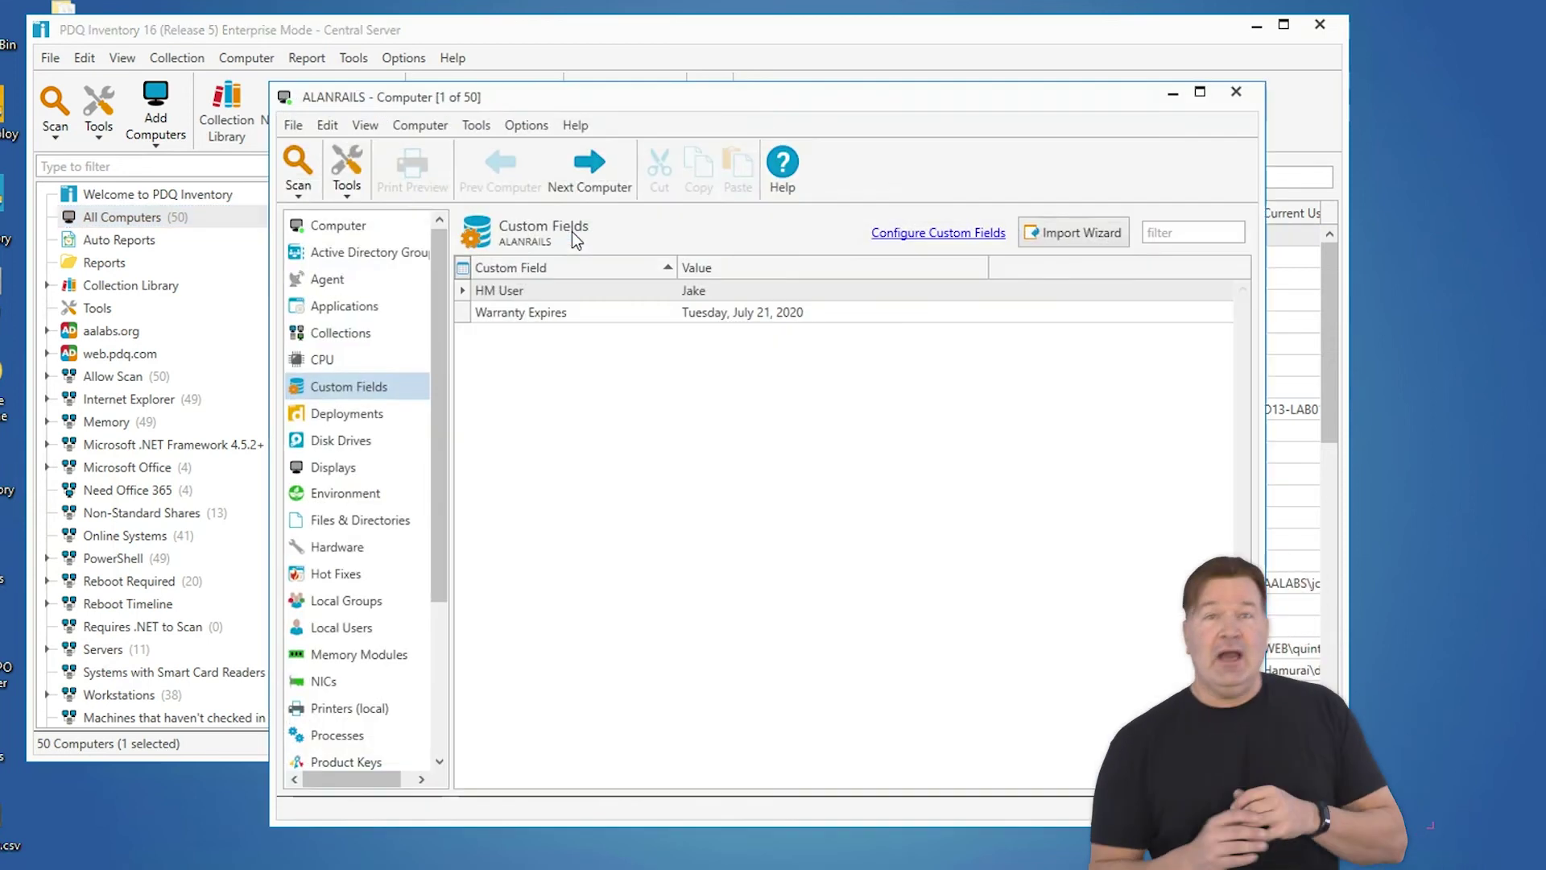
pyautogui.scroll(-3, 379, 294)
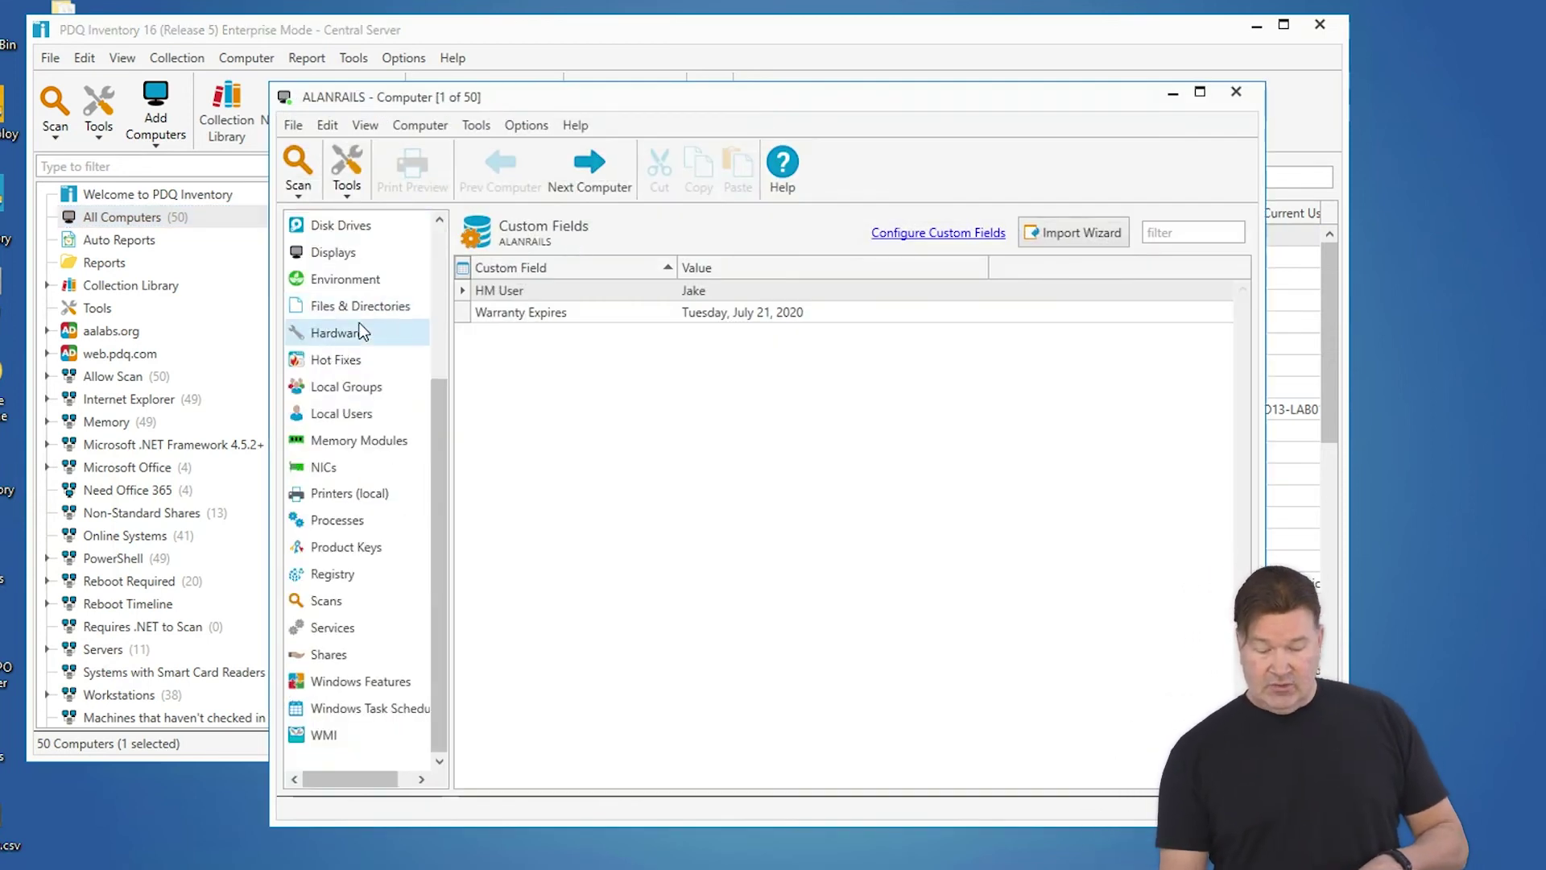
pyautogui.click(327, 735)
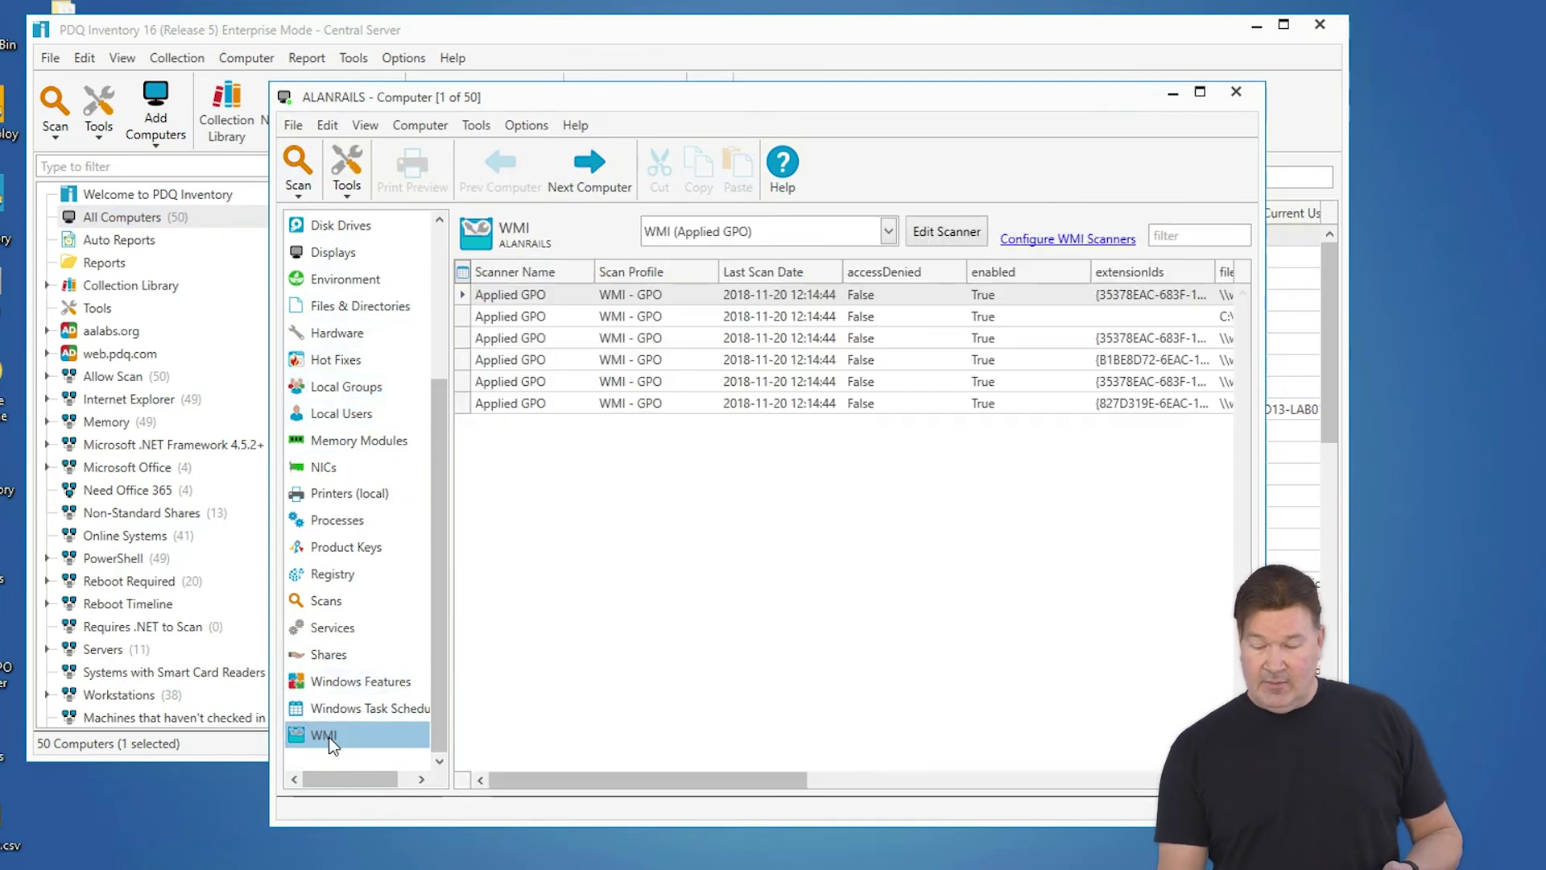
pyautogui.click(889, 233)
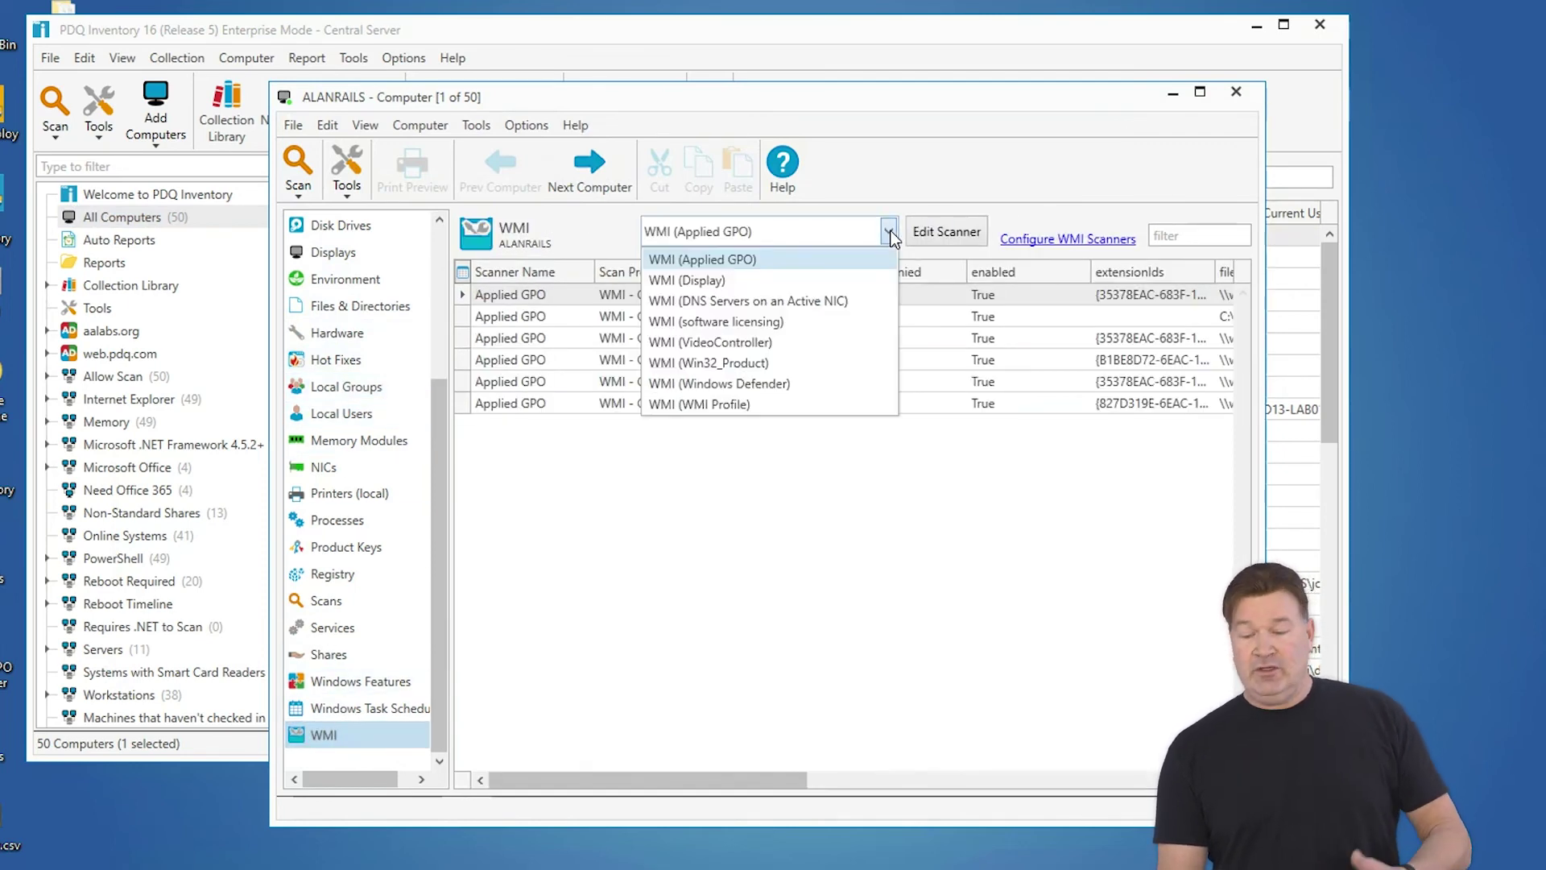
pyautogui.click(752, 260)
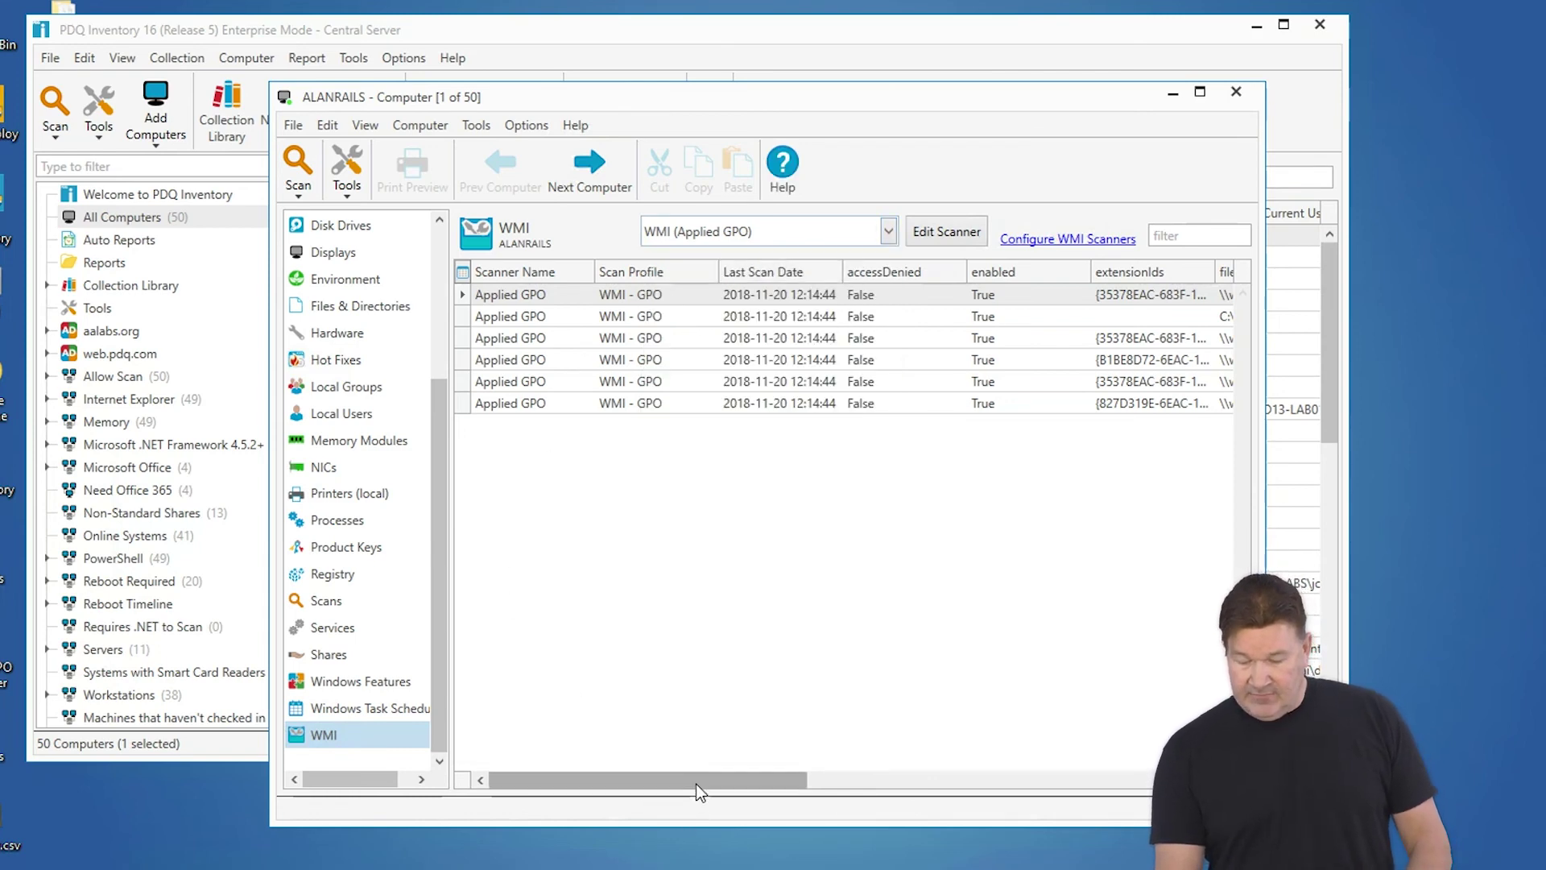
pyautogui.moveTo(717, 781); pyautogui.dragTo(1116, 790)
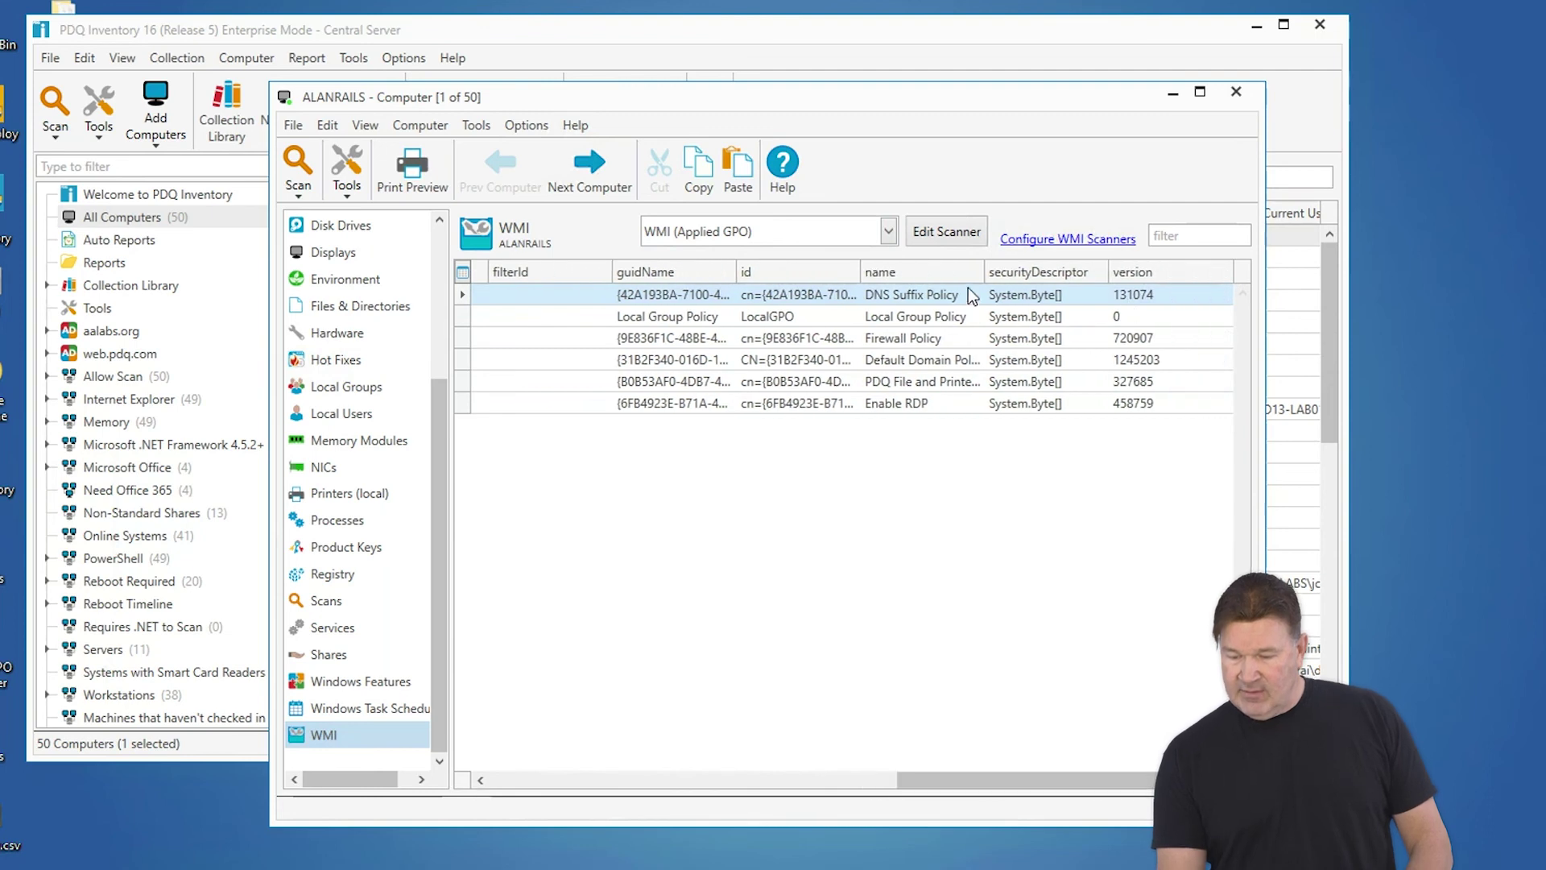
pyautogui.moveTo(984, 272); pyautogui.dragTo(1047, 264)
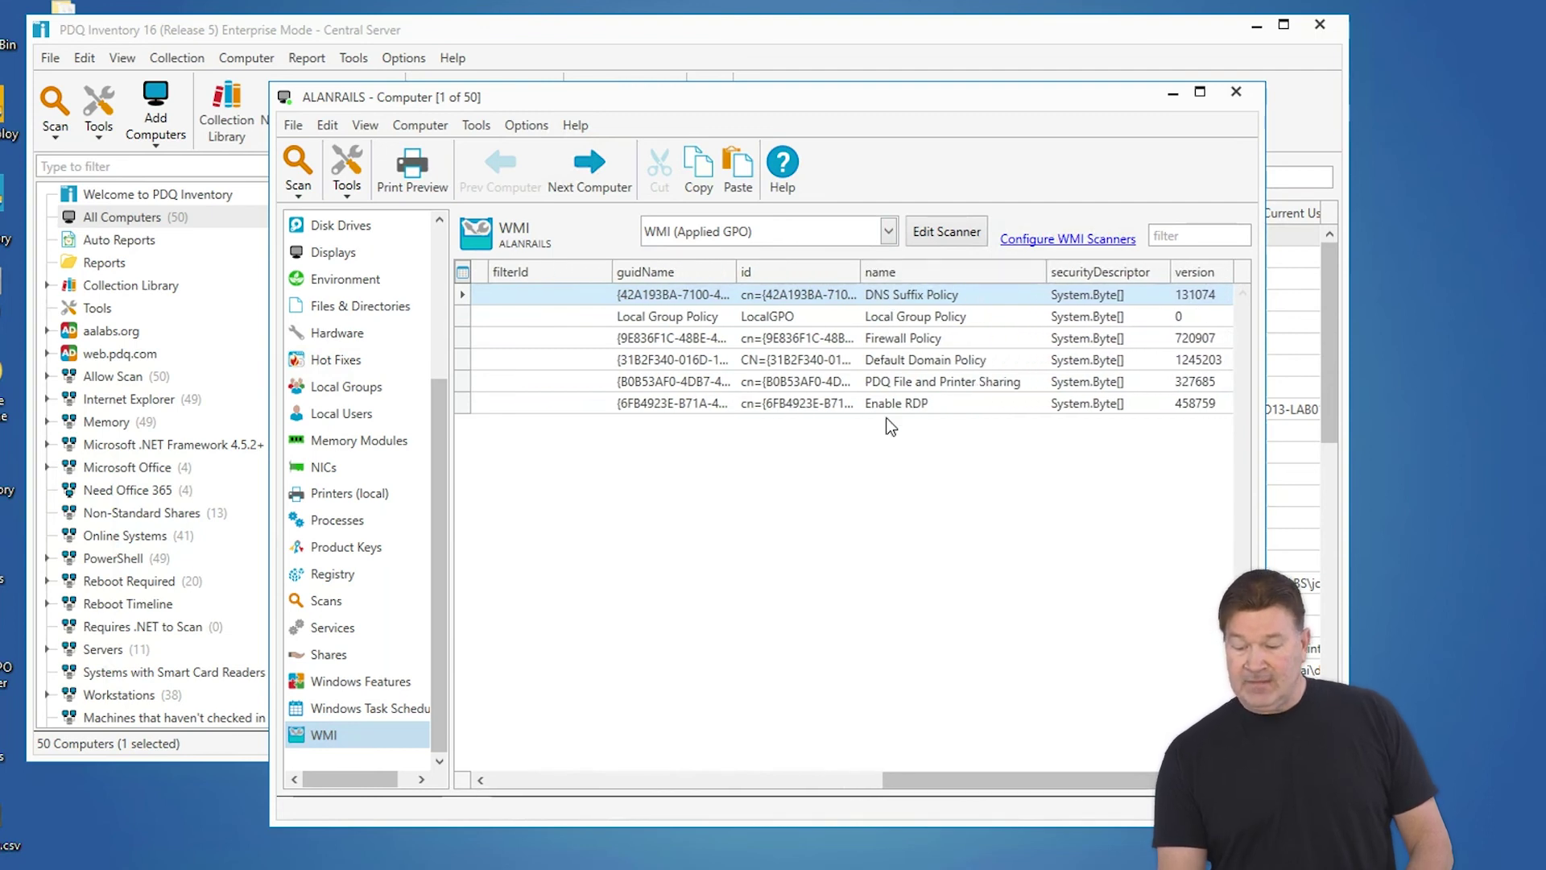